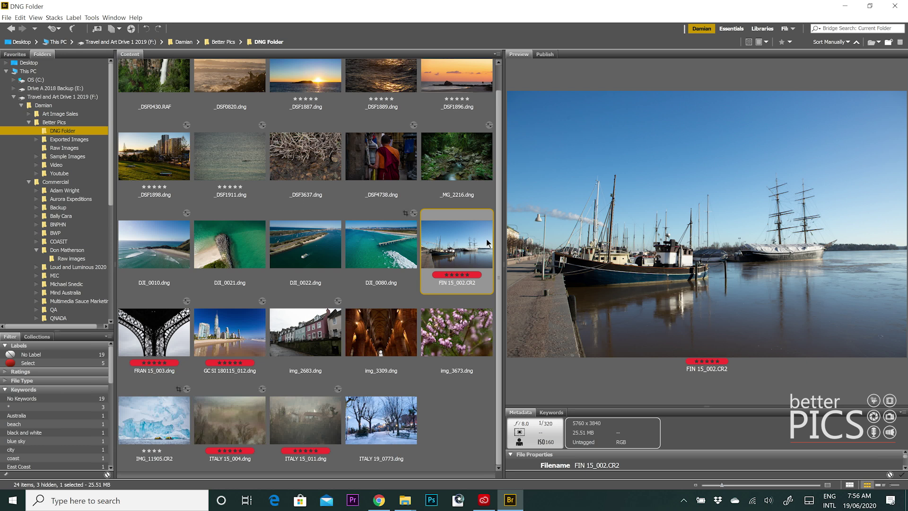
# - Open FIN 15_002.CR2 in Camera Raw, accepting the New ACR Default interface style
pyautogui.rightClick(468, 249)
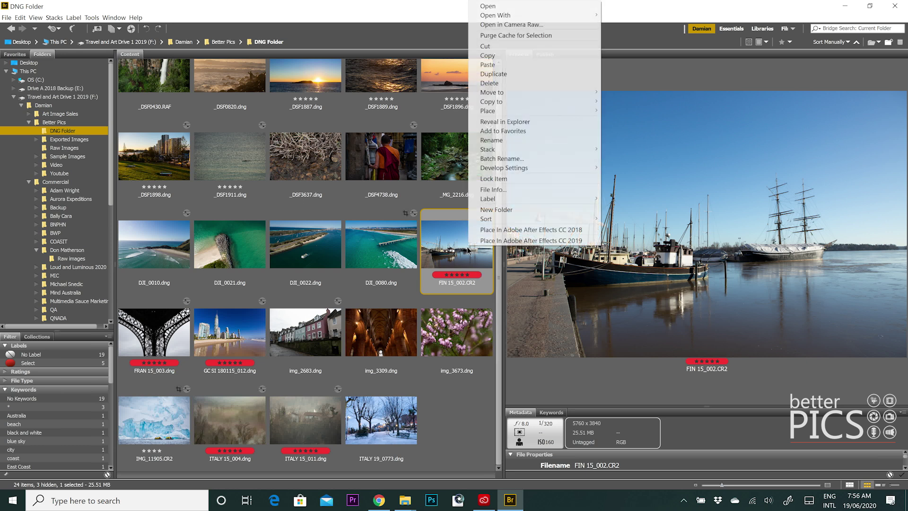
pyautogui.click(500, 25)
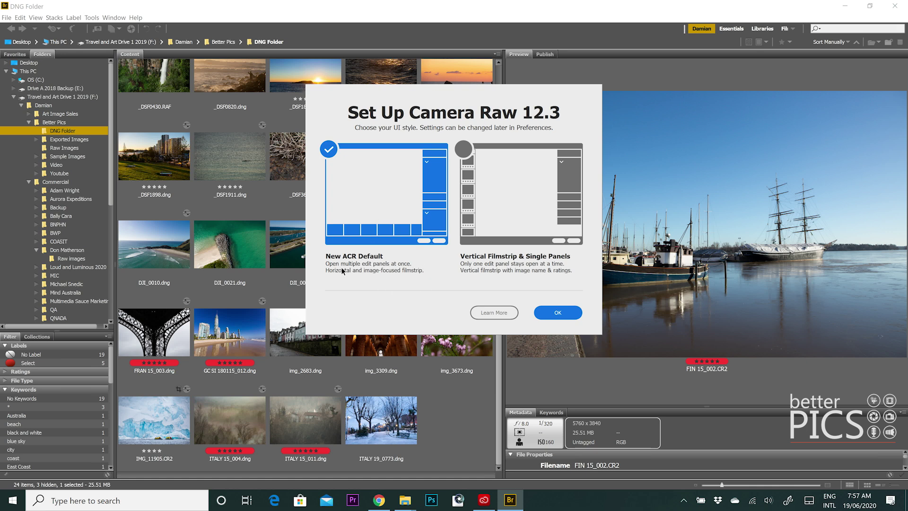
pyautogui.click(557, 313)
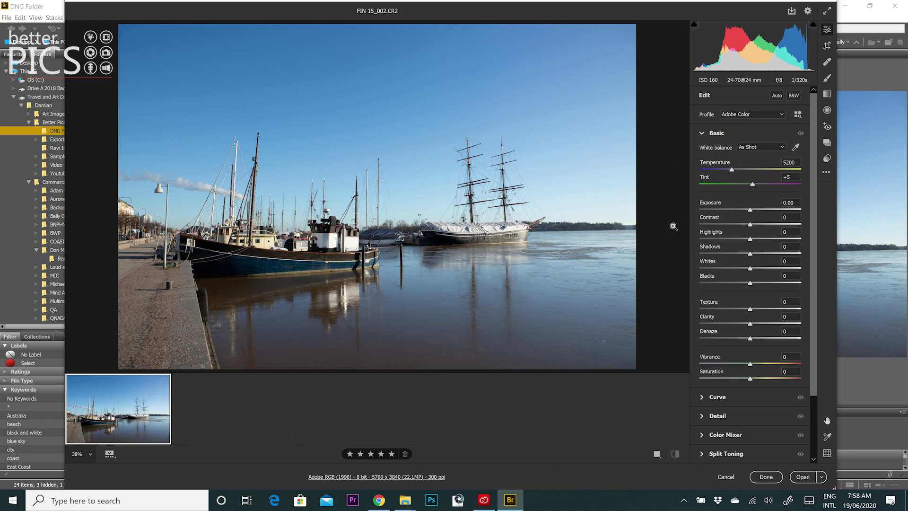
# - Switch Camera Raw to full screen and reduce the height of the filmstrip to enlarge the photo preview
pyautogui.click(827, 14)
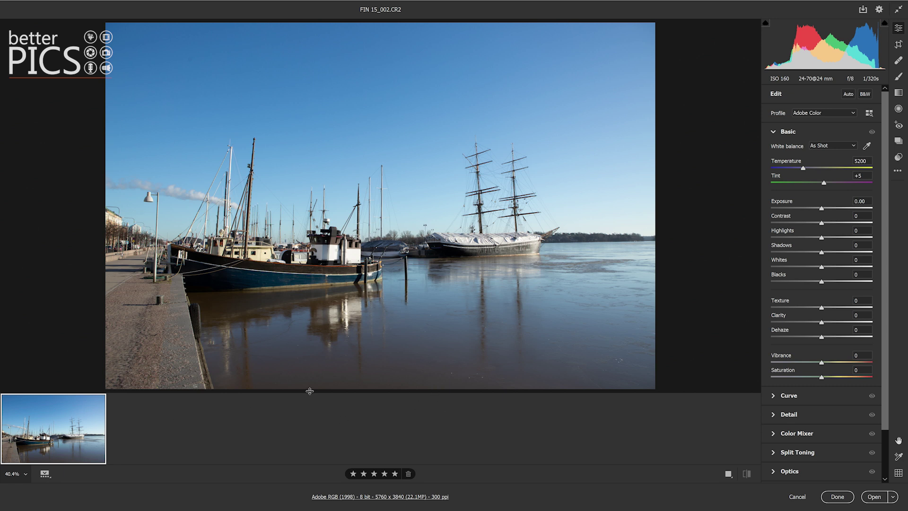
pyautogui.moveTo(309, 391)
pyautogui.mouseDown()
pyautogui.moveTo(310, 432)
pyautogui.moveTo(314, 376)
pyautogui.moveTo(315, 407)
pyautogui.mouseUp()
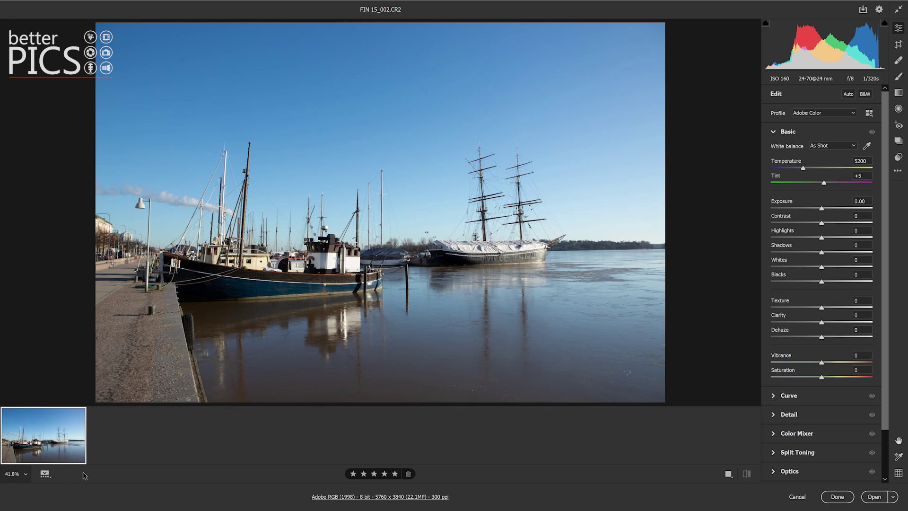
pyautogui.moveTo(75, 437)
# - Collapse the Basic settings and view the Crop, Heal, Adjustment Brush and Graduated Filter options, returning to the Edit settings
pyautogui.click(773, 132)
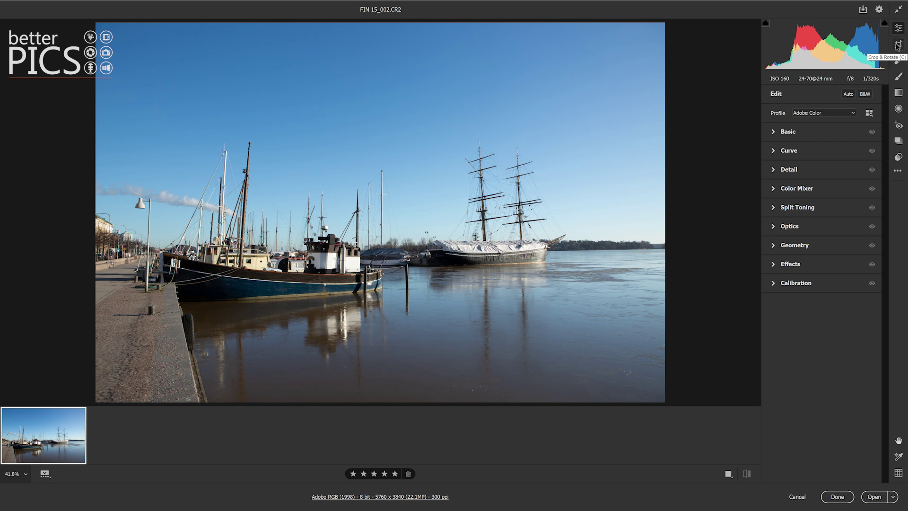
pyautogui.click(897, 45)
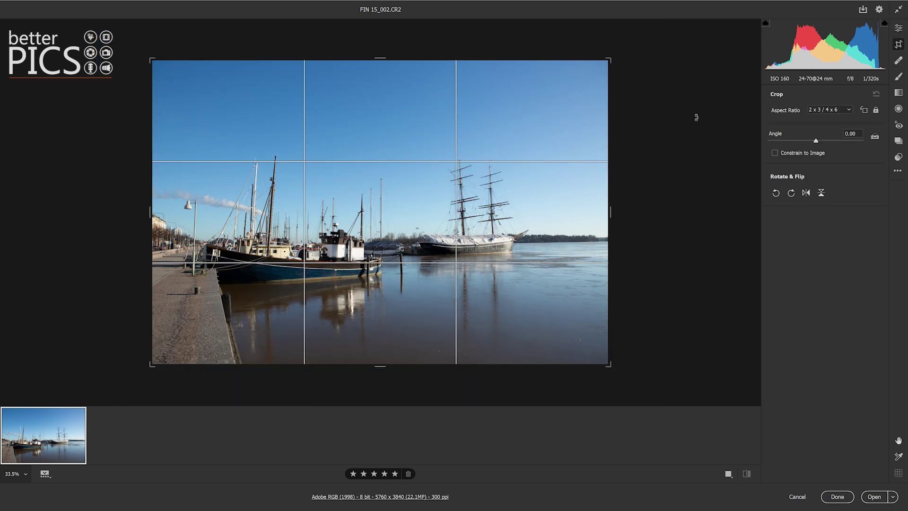
pyautogui.click(900, 61)
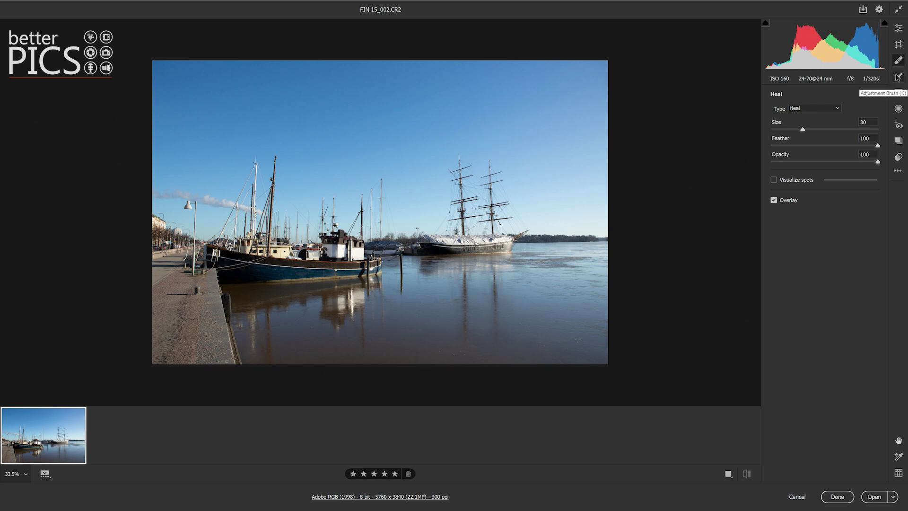
pyautogui.click(897, 77)
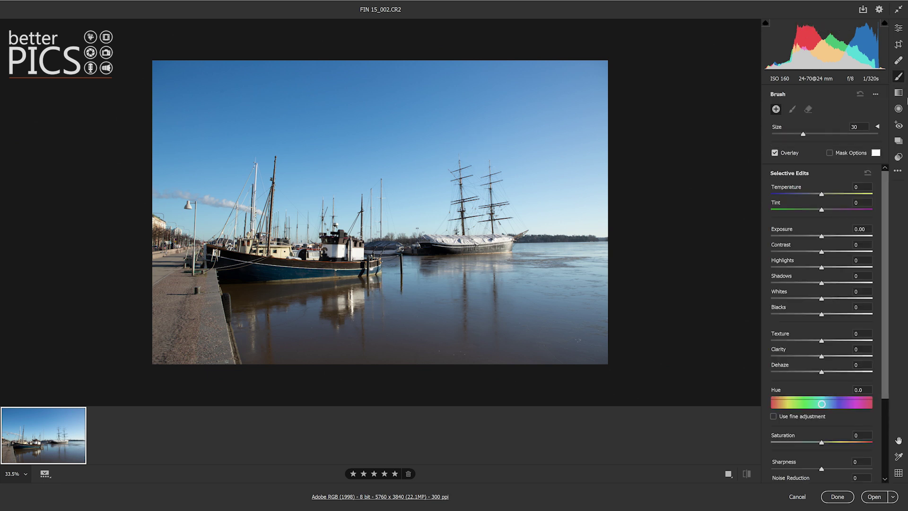
pyautogui.click(901, 96)
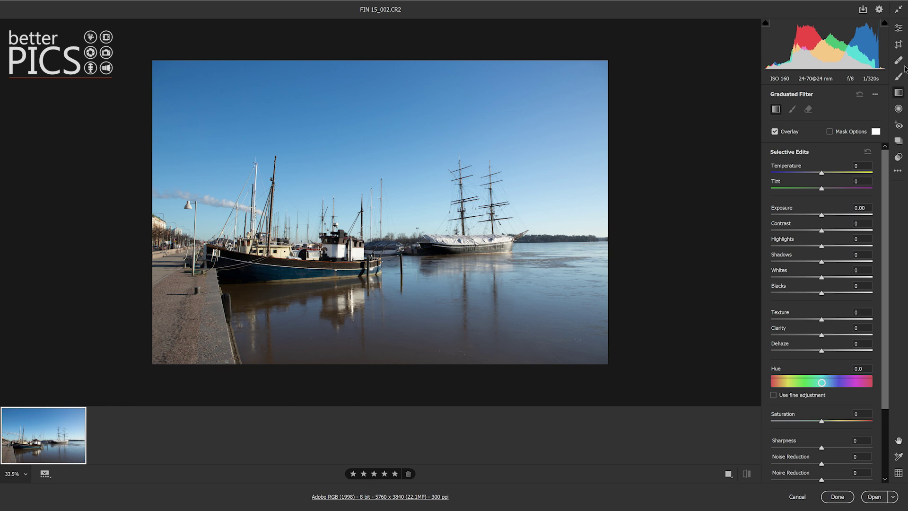
pyautogui.click(898, 28)
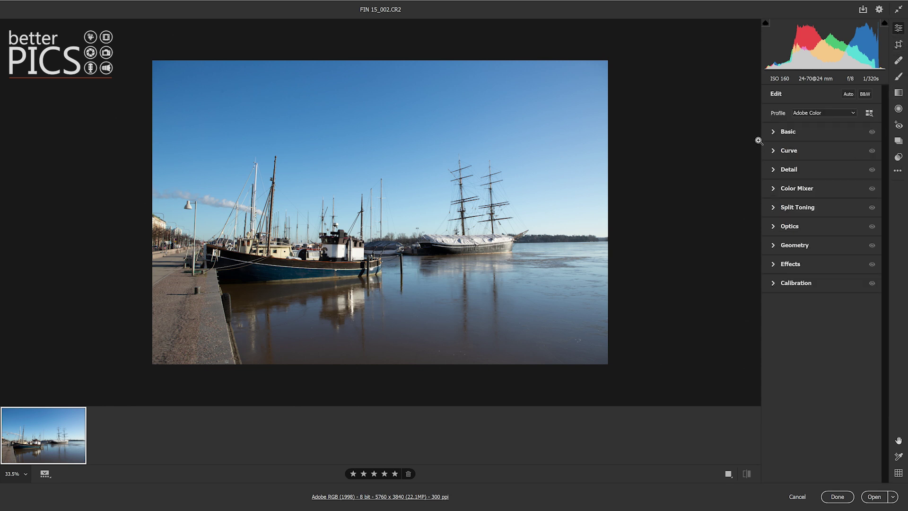
# - View the available profiles and preview the Auto and B&W adjustments on the photo, turning each off again
pyautogui.click(844, 115)
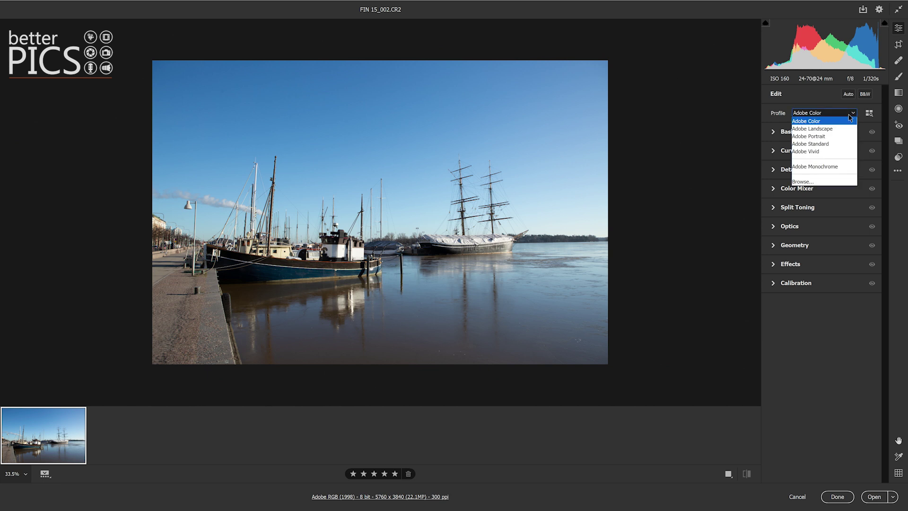
pyautogui.click(849, 115)
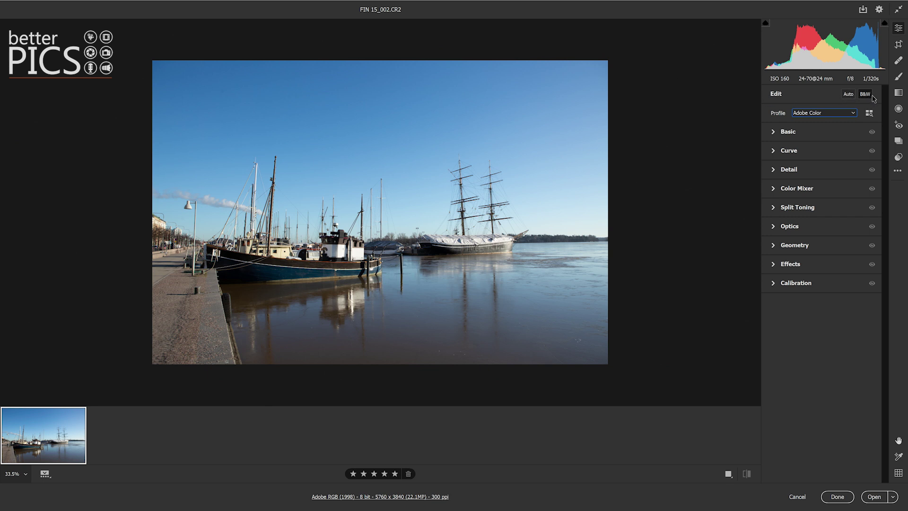
pyautogui.click(848, 94)
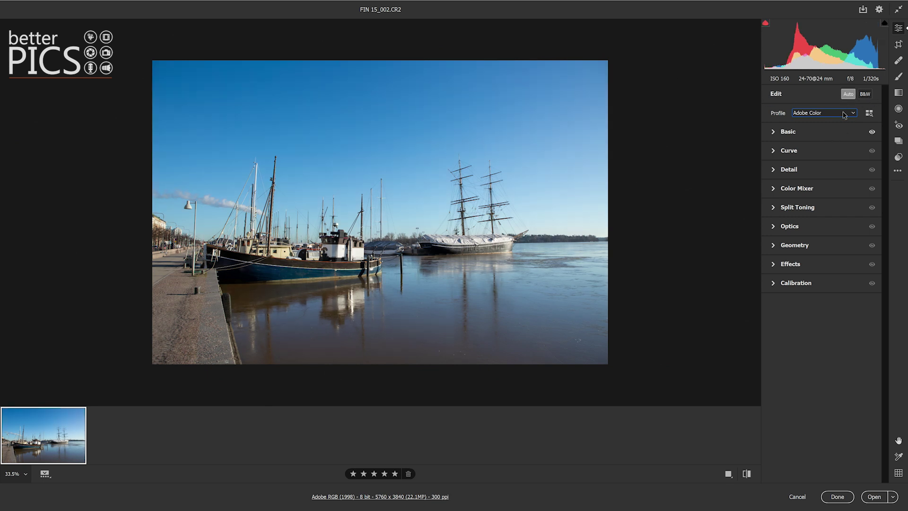
pyautogui.click(847, 96)
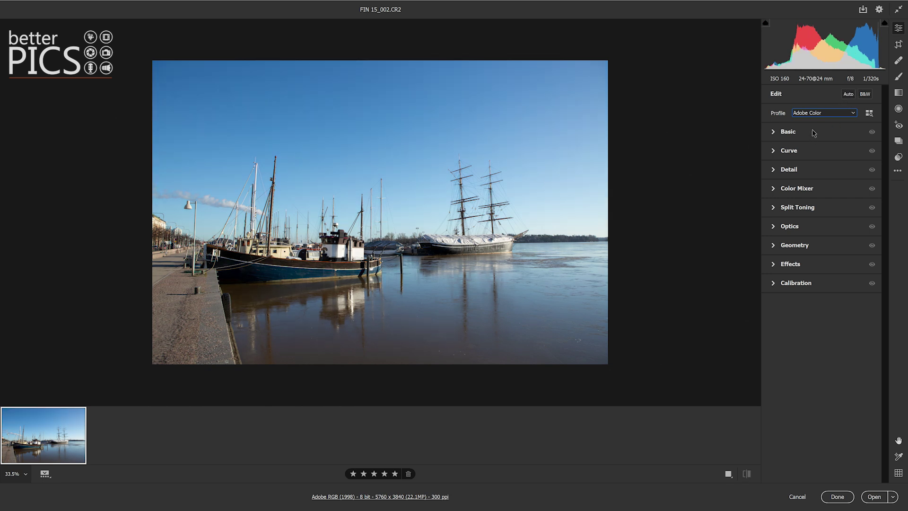
pyautogui.click(853, 98)
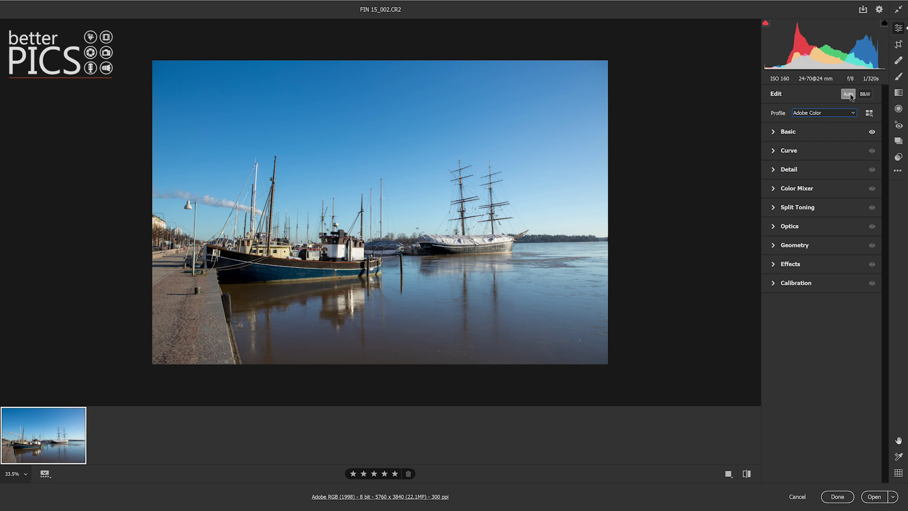
pyautogui.click(850, 96)
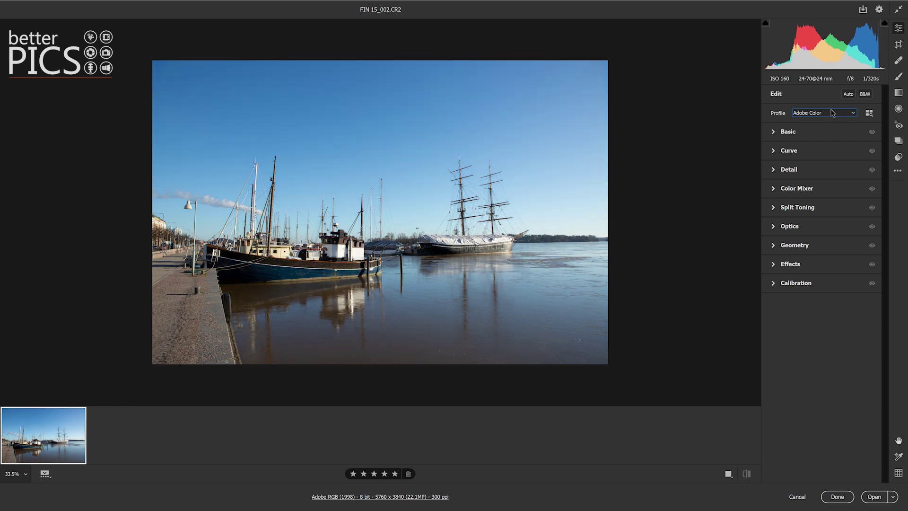
pyautogui.click(866, 95)
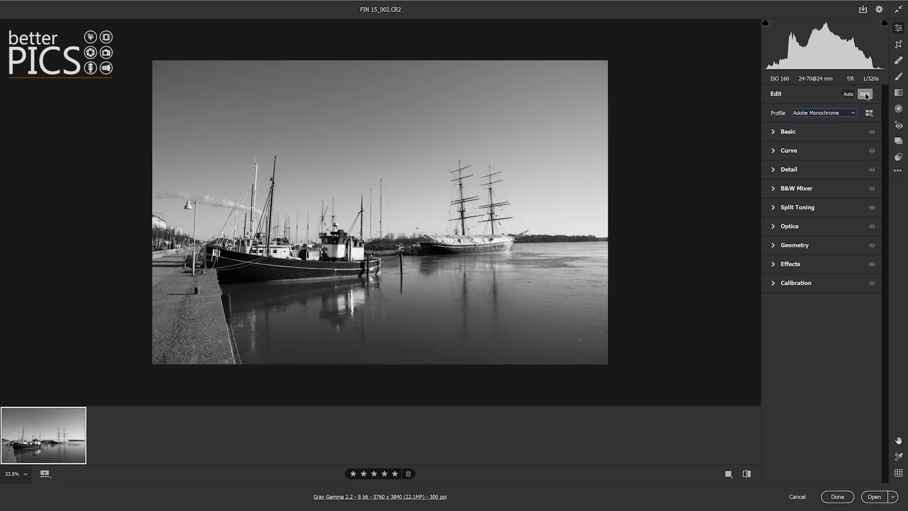
pyautogui.click(865, 95)
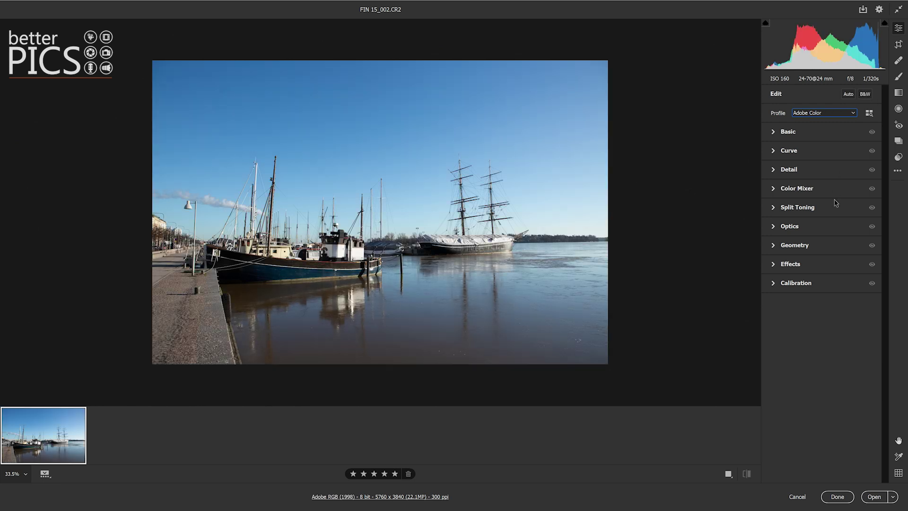
# - Expand the Basic settings to examine the white balance options and tonal sliders, and collapse them again
pyautogui.click(774, 133)
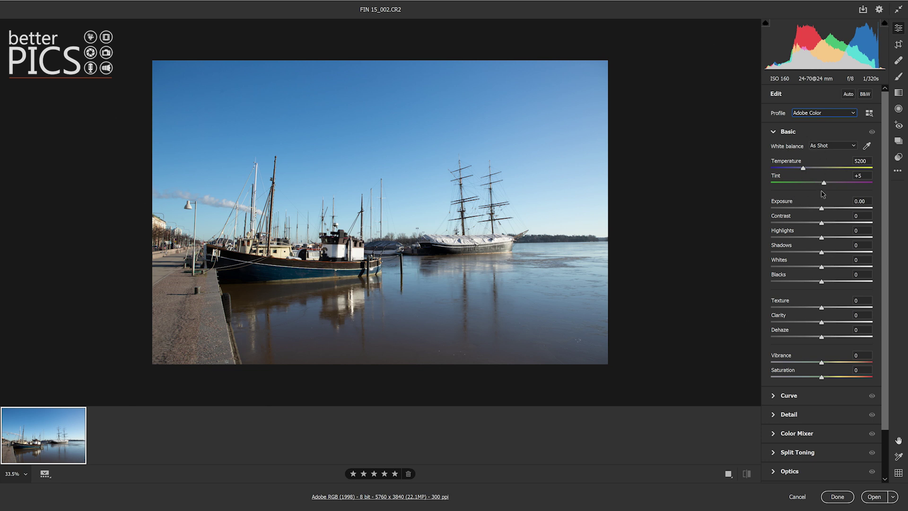
pyautogui.click(841, 146)
pyautogui.click(844, 147)
pyautogui.scroll(-1, 821, 226)
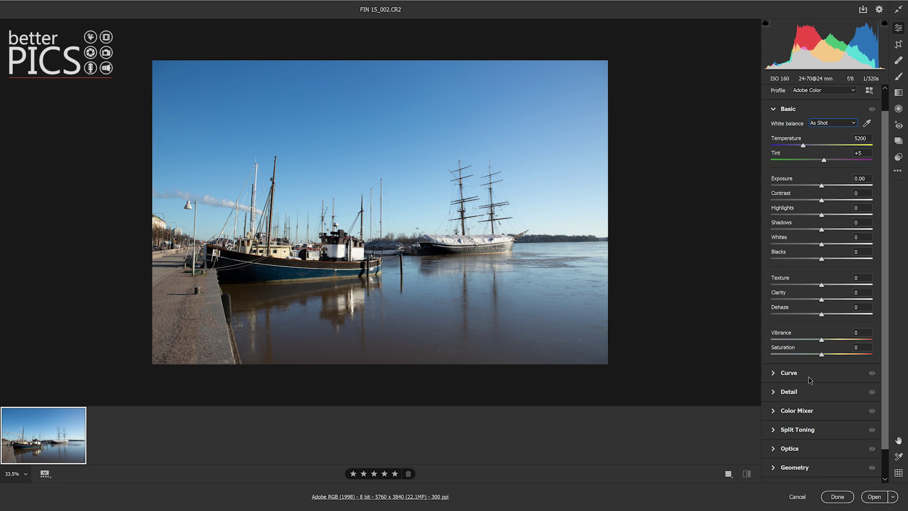
pyautogui.scroll(-1, 798, 234)
pyautogui.scroll(2, 794, 186)
pyautogui.click(775, 122)
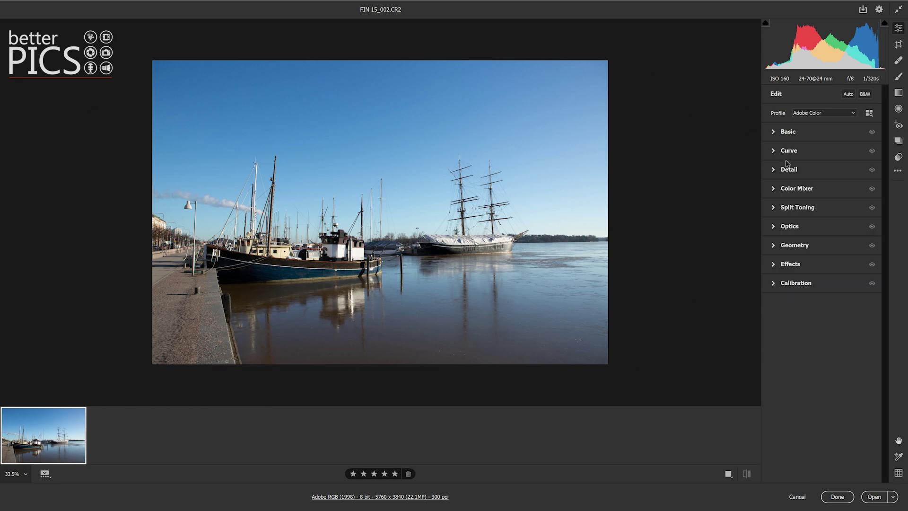
# - Expand the Curve settings to examine the tone curve and its channel options, and collapse them again
pyautogui.click(771, 151)
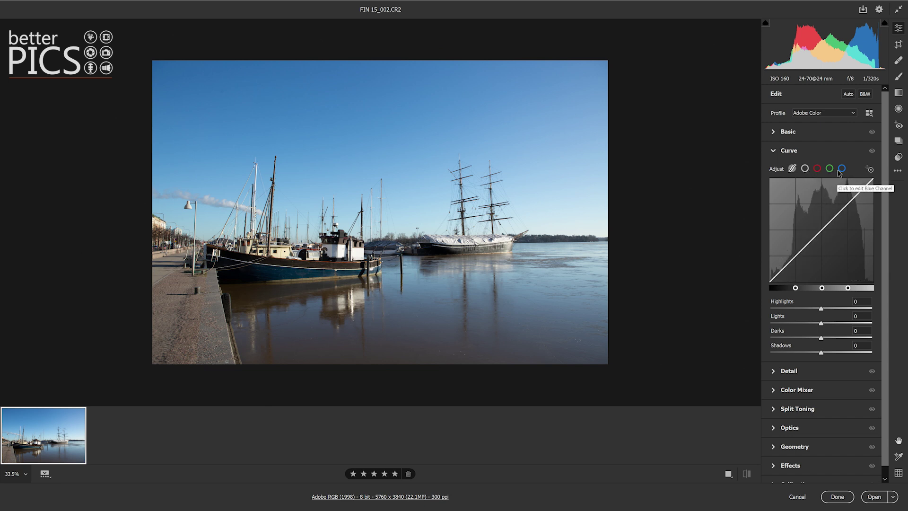
pyautogui.scroll(-1, 846, 227)
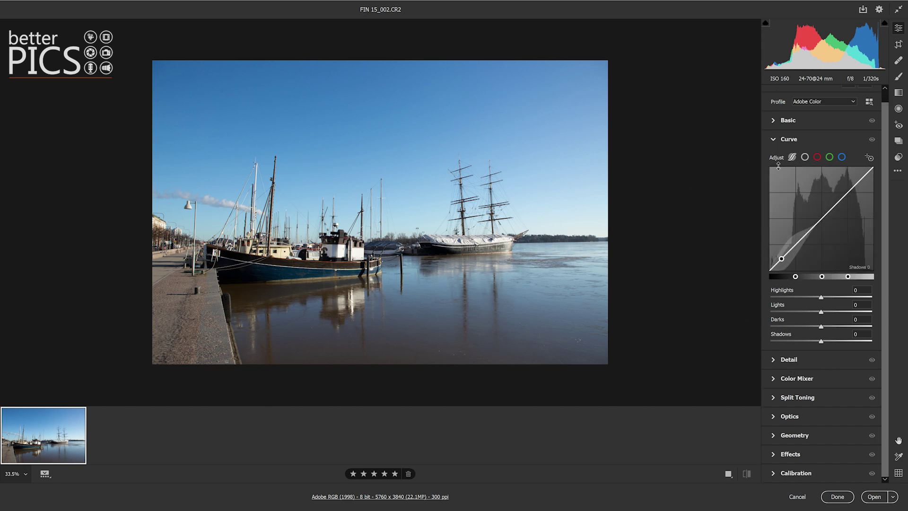
pyautogui.click(773, 140)
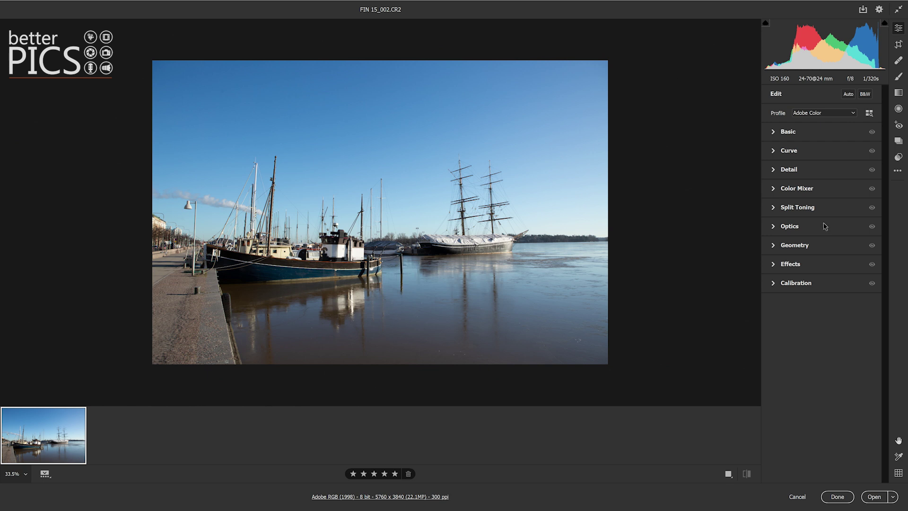
# - Expand the Detail settings, inspect both ships at 100% zoom, and return to the full photo with the settings collapsed
pyautogui.click(777, 172)
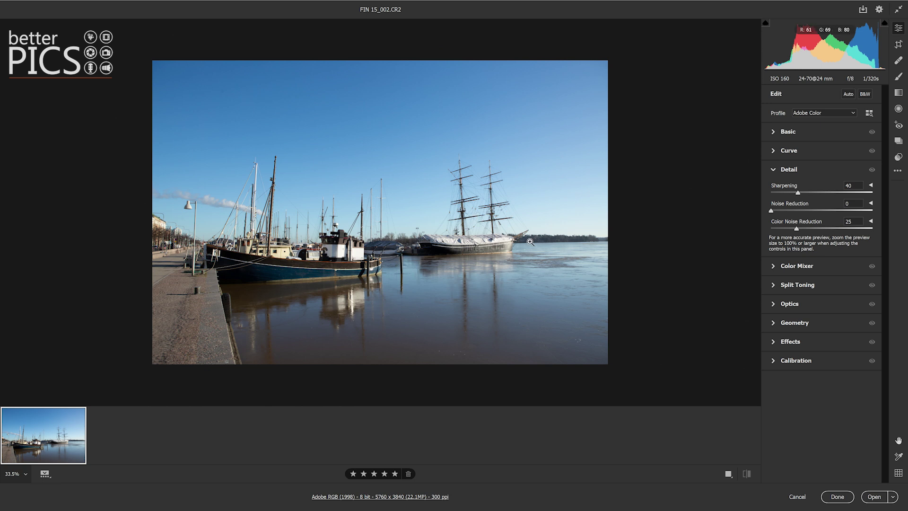
pyautogui.click(478, 232)
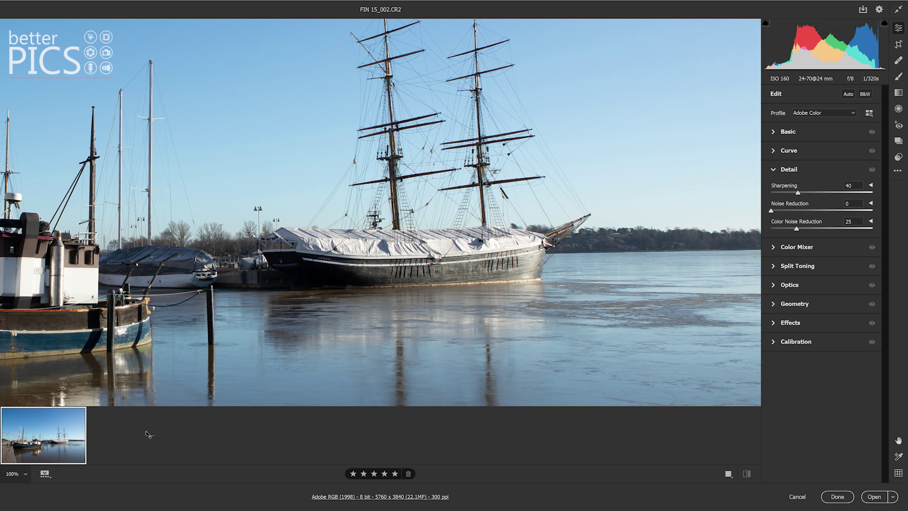
pyautogui.moveTo(348, 144); pyautogui.dragTo(782, 114)
pyautogui.moveTo(447, 192); pyautogui.dragTo(578, 174)
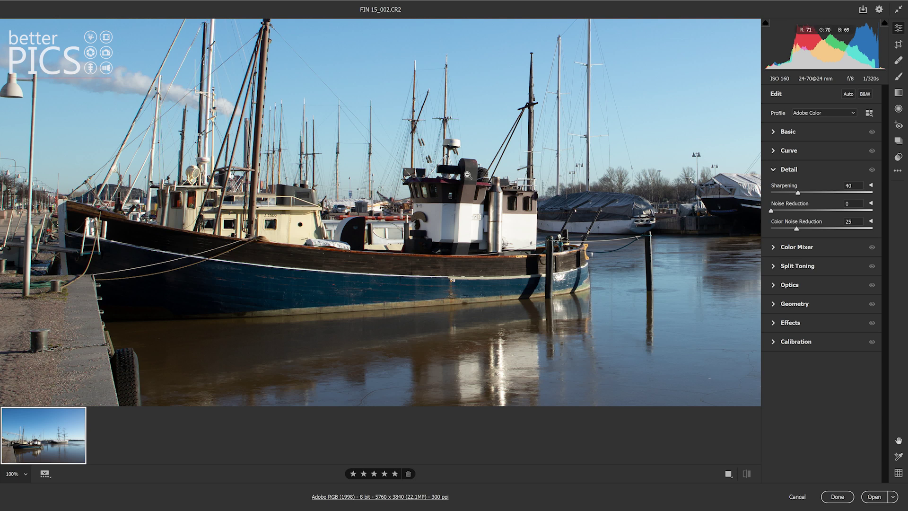
pyautogui.click(468, 200)
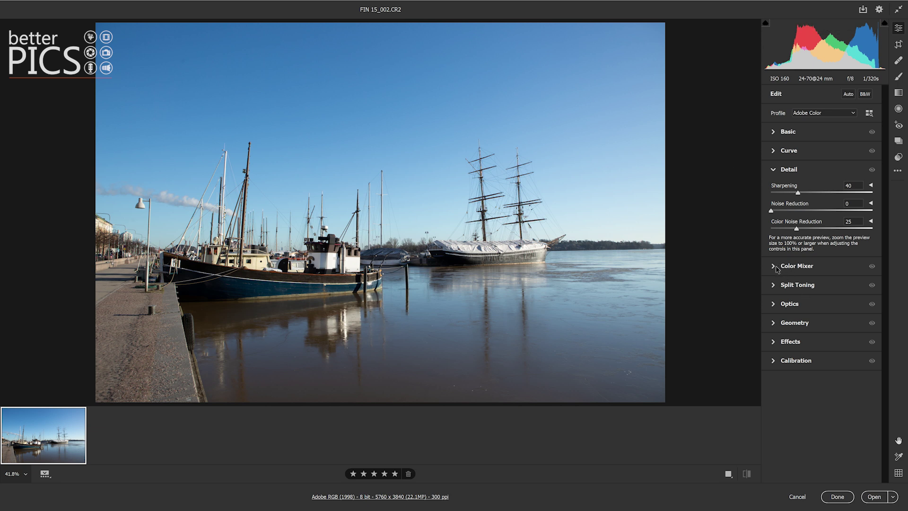
pyautogui.click(773, 173)
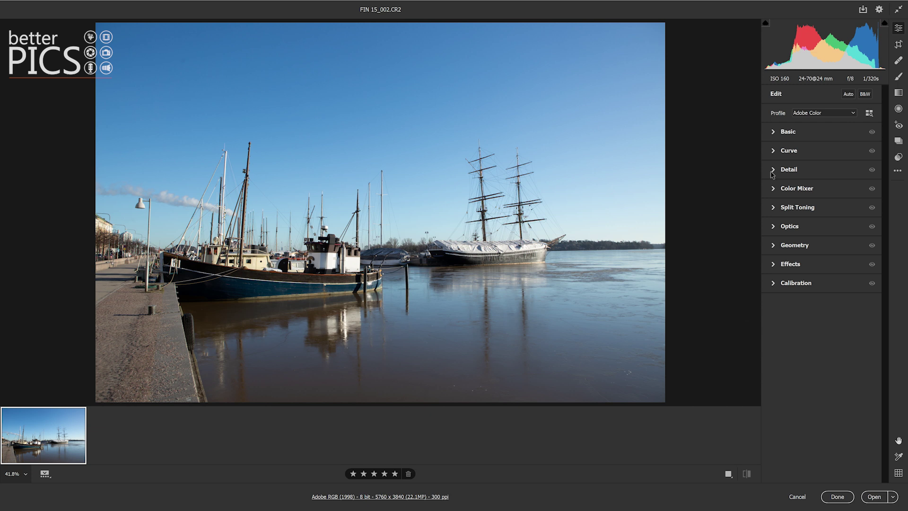
# - Expand the Color Mixer and show all HSL sliders together to examine the Hue, Saturation and Luminance groups
pyautogui.click(772, 189)
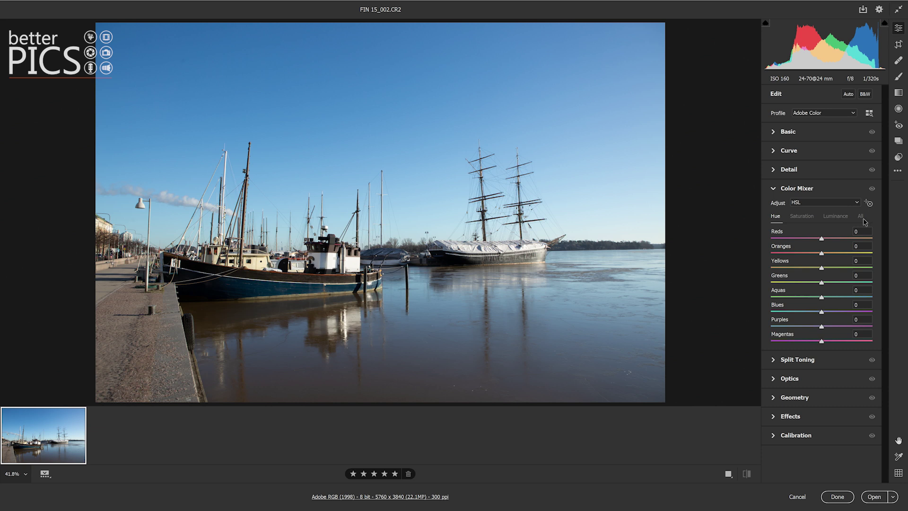
pyautogui.scroll(-5, 845, 218)
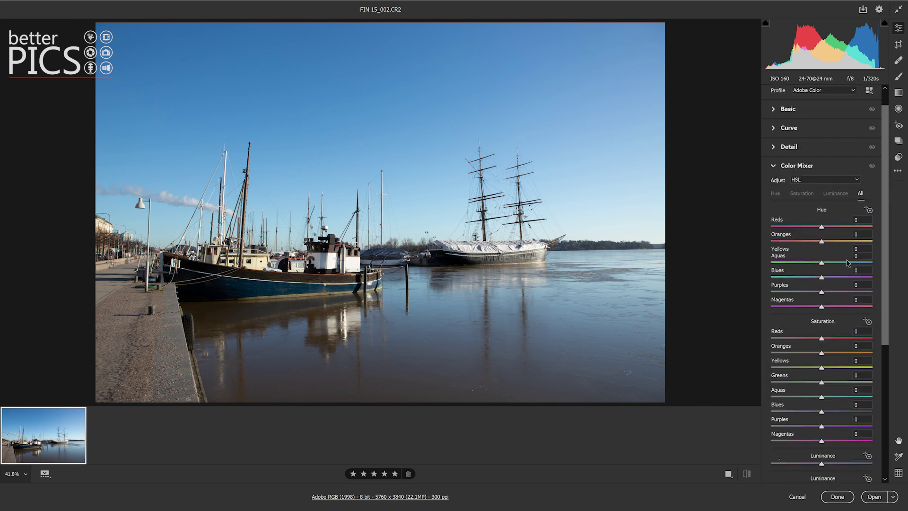
pyautogui.scroll(5, 843, 262)
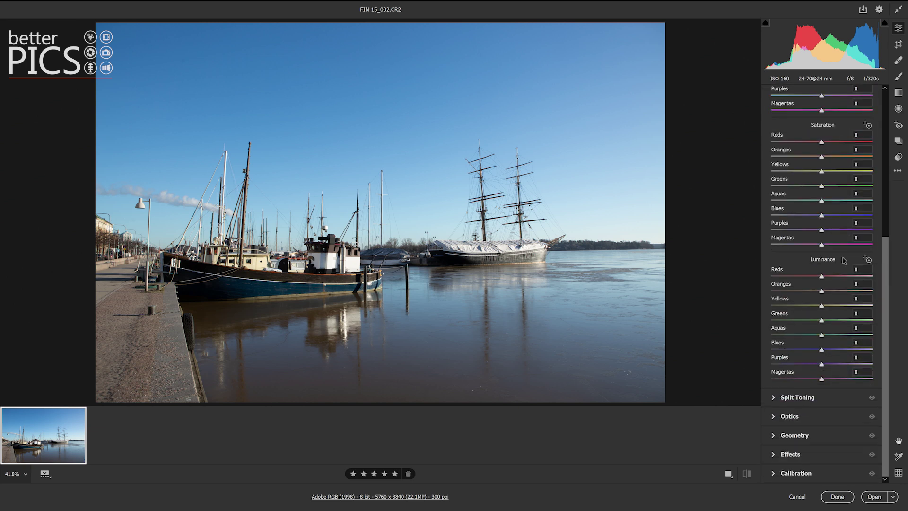
pyautogui.scroll(-2, 840, 260)
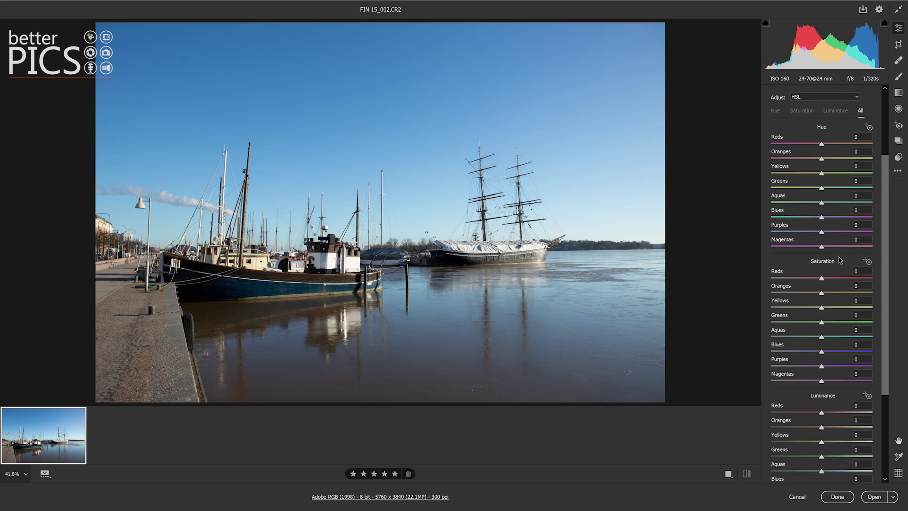
pyautogui.scroll(2, 805, 284)
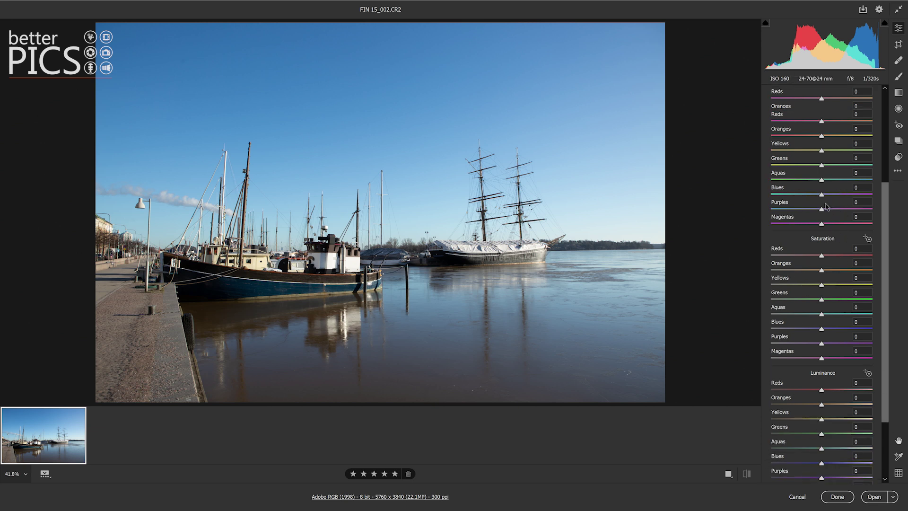
# - Show the Color Mixer's Luminance, Saturation and Hue sliders one group at a time, and switch its adjustment mode to Color
pyautogui.click(830, 161)
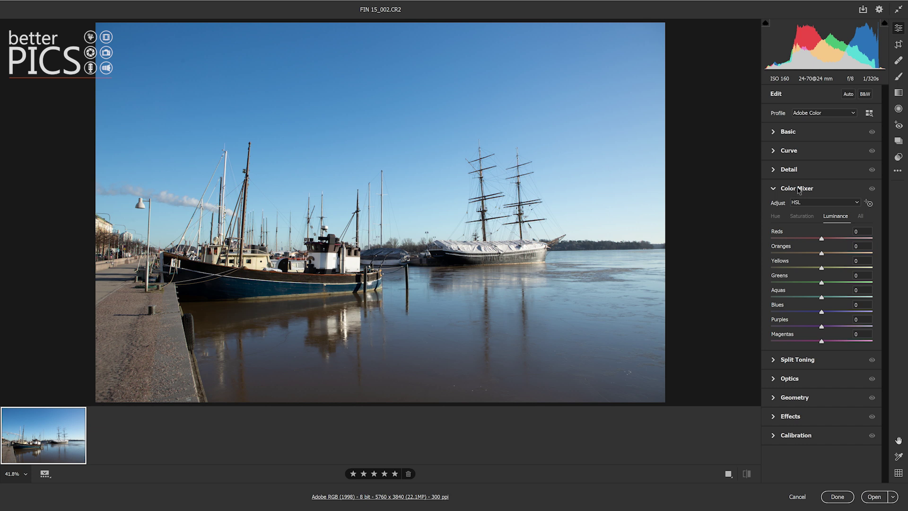
pyautogui.click(800, 217)
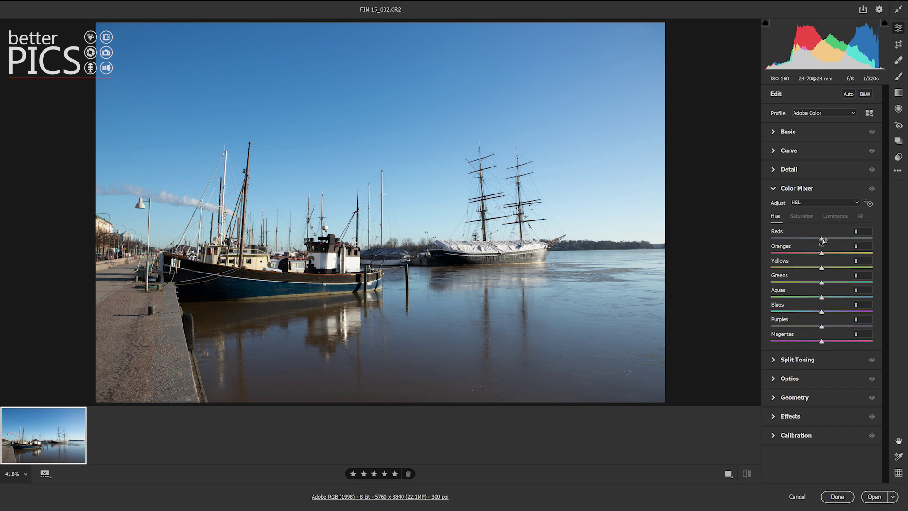
pyautogui.click(828, 203)
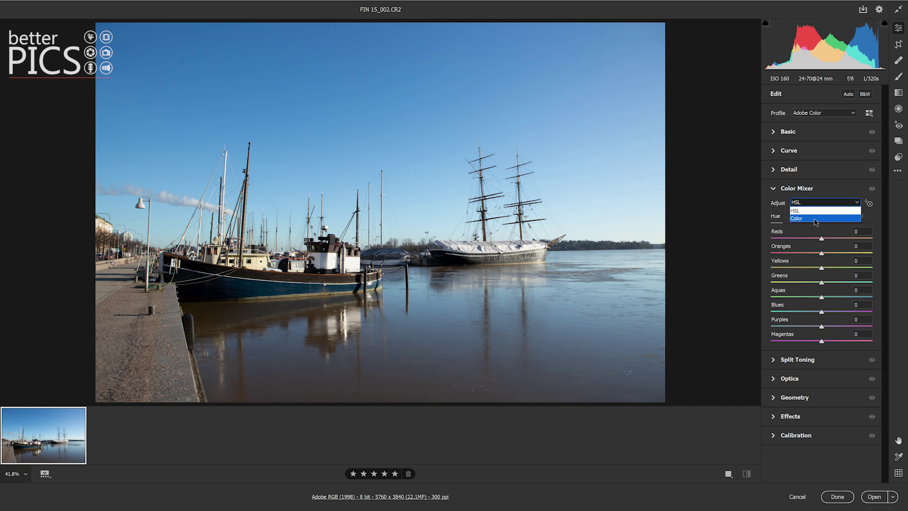
pyautogui.click(814, 219)
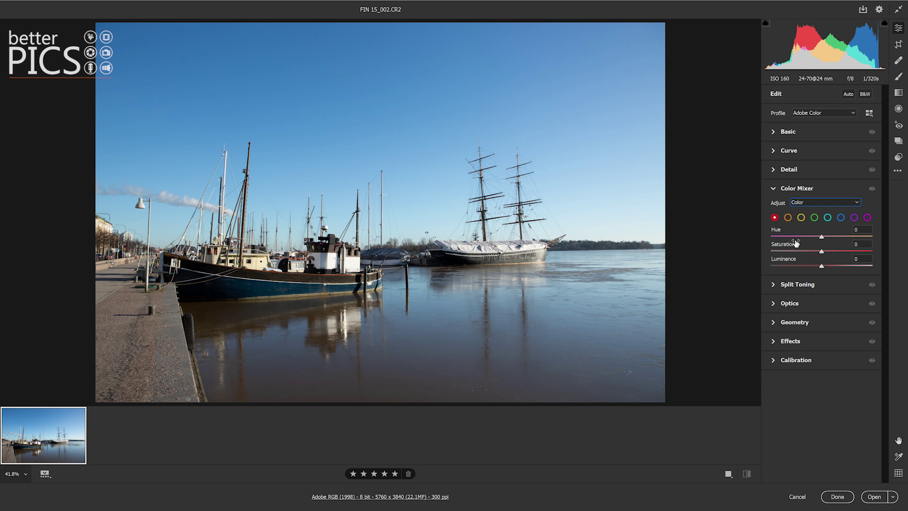
# - In the Color Mixer, set the oranges' hue to -11 and the blues' hue to +1, saturation to +8 and luminance to +40
pyautogui.click(787, 217)
pyautogui.moveTo(821, 237)
pyautogui.mouseDown()
pyautogui.moveTo(793, 236)
pyautogui.moveTo(816, 237)
pyautogui.mouseUp()
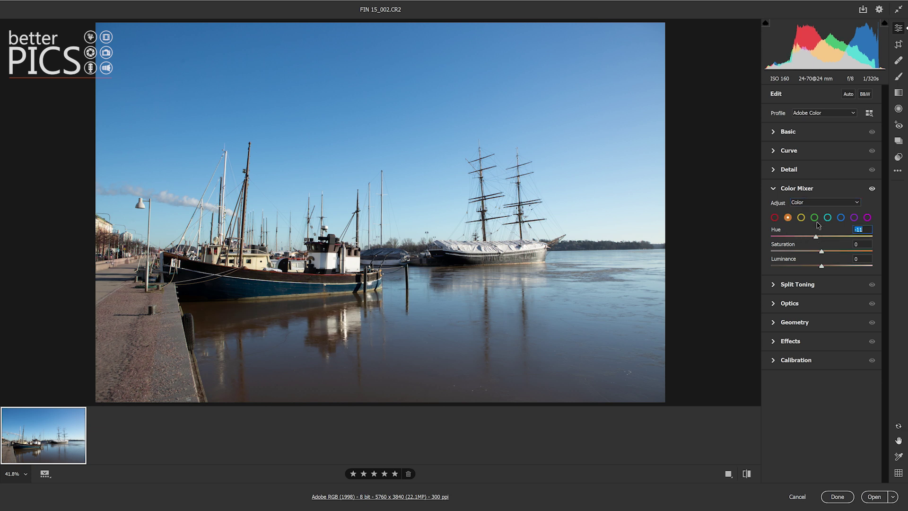
pyautogui.click(841, 217)
pyautogui.moveTo(821, 237); pyautogui.dragTo(842, 265)
pyautogui.click(825, 251)
pyautogui.click(822, 237)
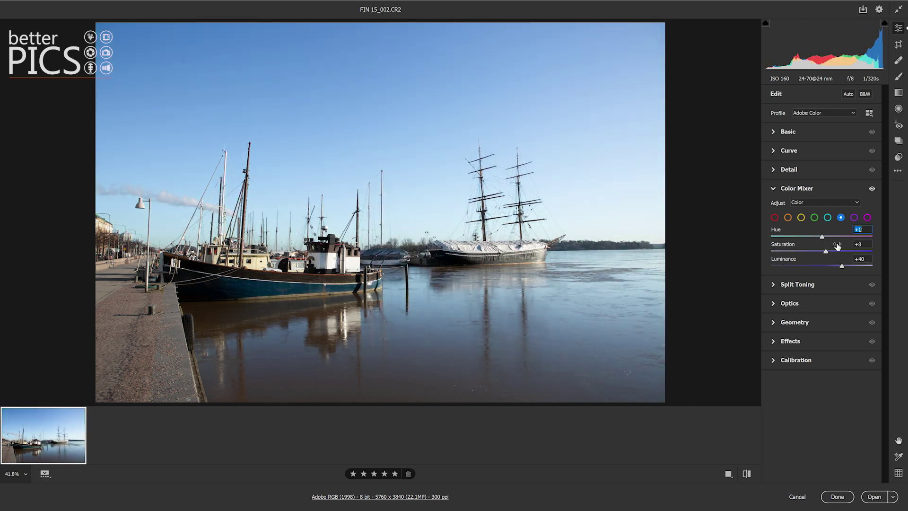
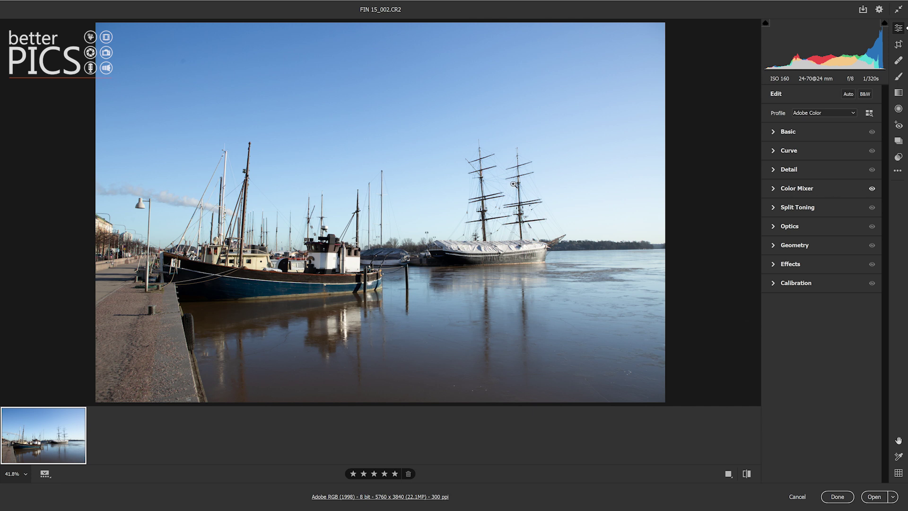
# - Set the blues' hue to -77 in the Color Mixer and collapse its settings
pyautogui.click(775, 189)
pyautogui.click(783, 236)
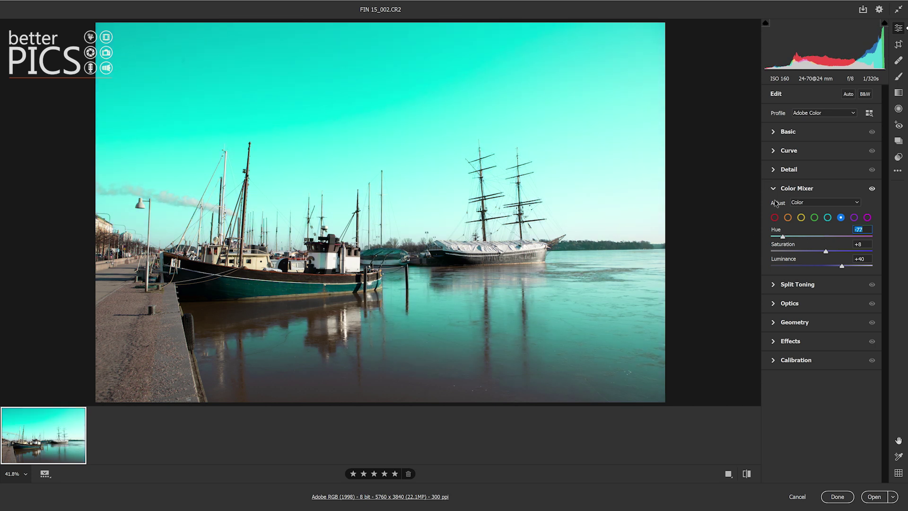
pyautogui.click(773, 189)
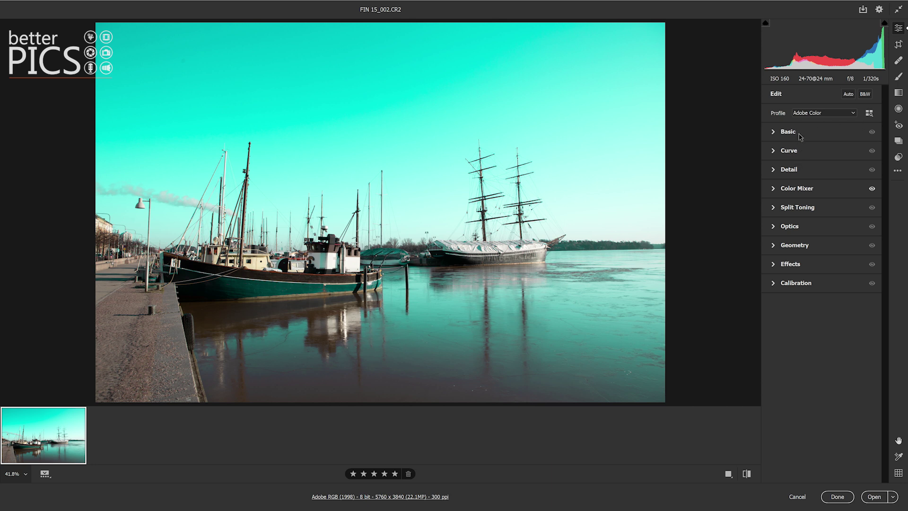
# - Toggle the Color Mixer edits off and on to compare the photo, and reveal the reset options of the settings groups
pyautogui.moveTo(874, 187); pyautogui.dragTo(873, 192)
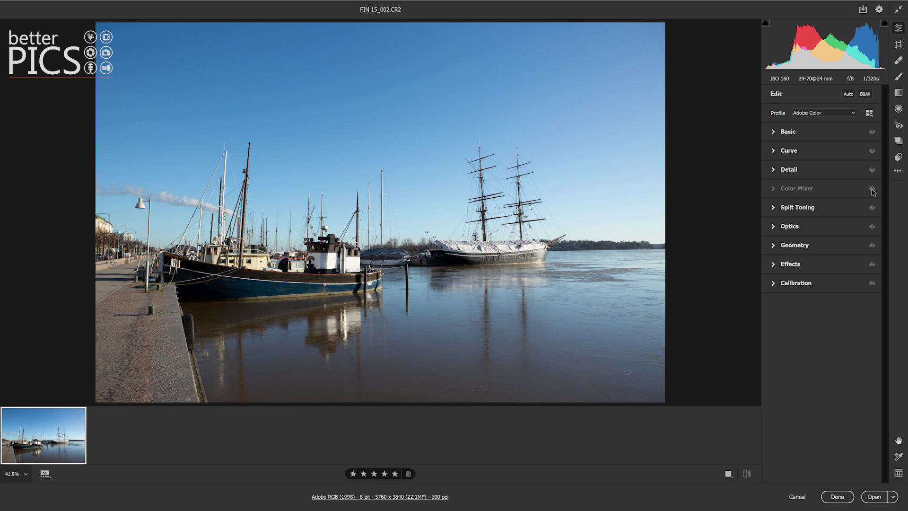
pyautogui.moveTo(873, 192); pyautogui.dragTo(873, 192)
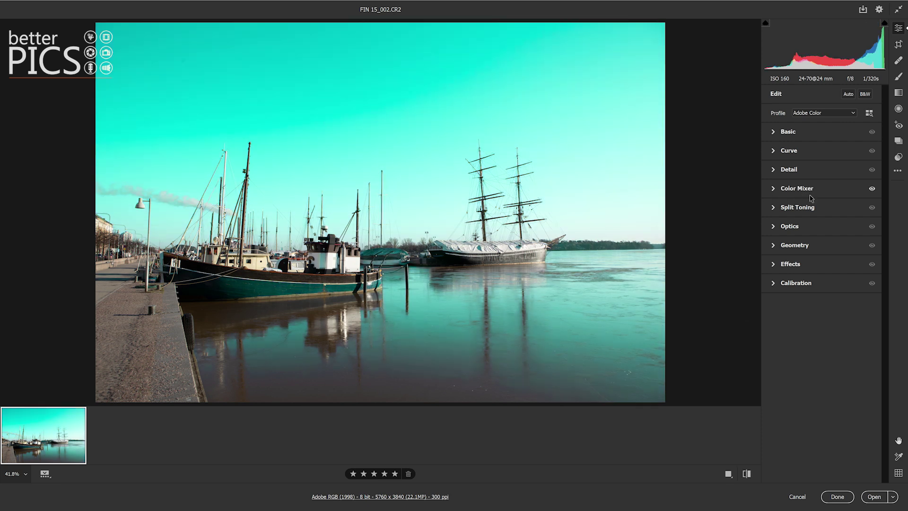
pyautogui.moveTo(873, 190); pyautogui.dragTo(873, 190)
pyautogui.press('alt')
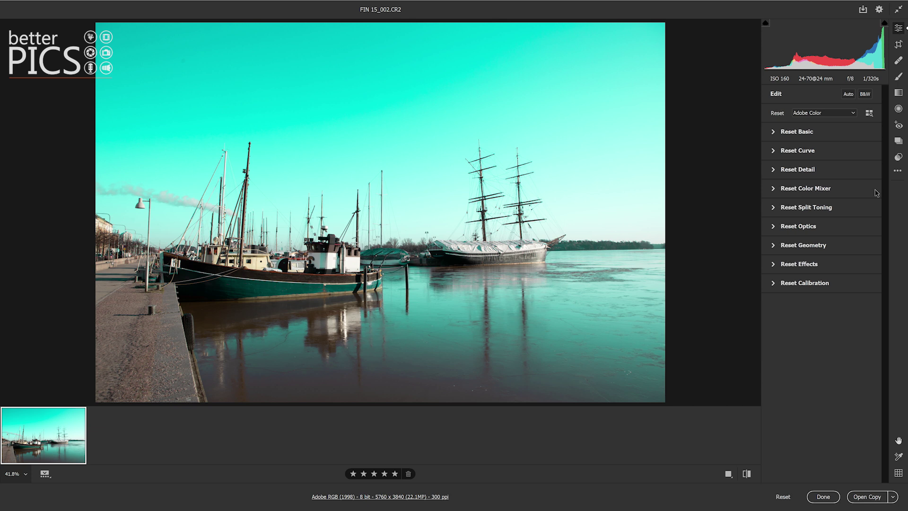
pyautogui.press('alt')
pyautogui.press('alt')
pyautogui.press('alt')
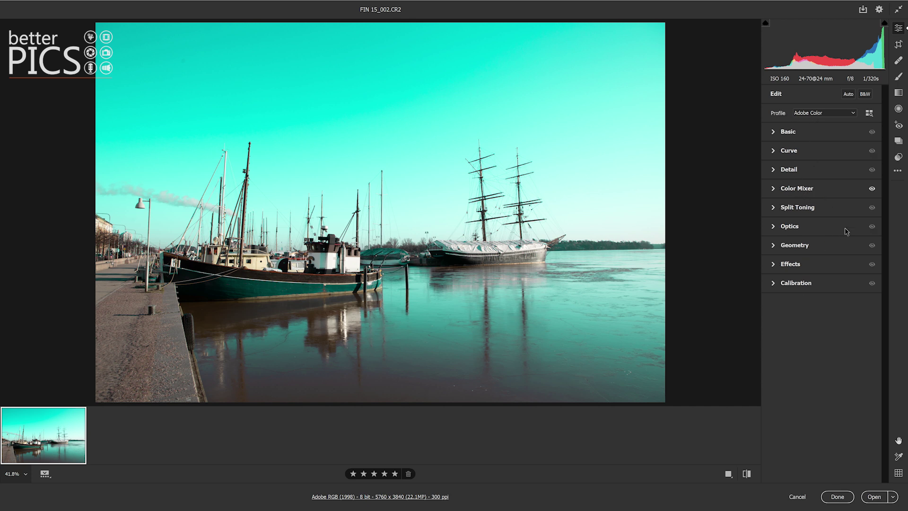
# - Compare the photo with and without the Color Mixer edits again, reset the Color Mixer, and expand it to check its sliders
pyautogui.click(873, 189)
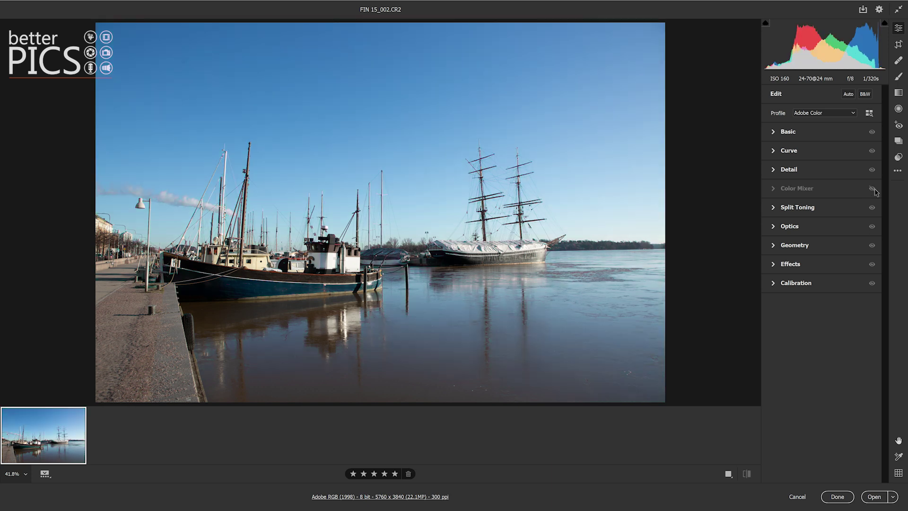
pyautogui.click(873, 188)
pyautogui.click(873, 189)
pyautogui.click(872, 188)
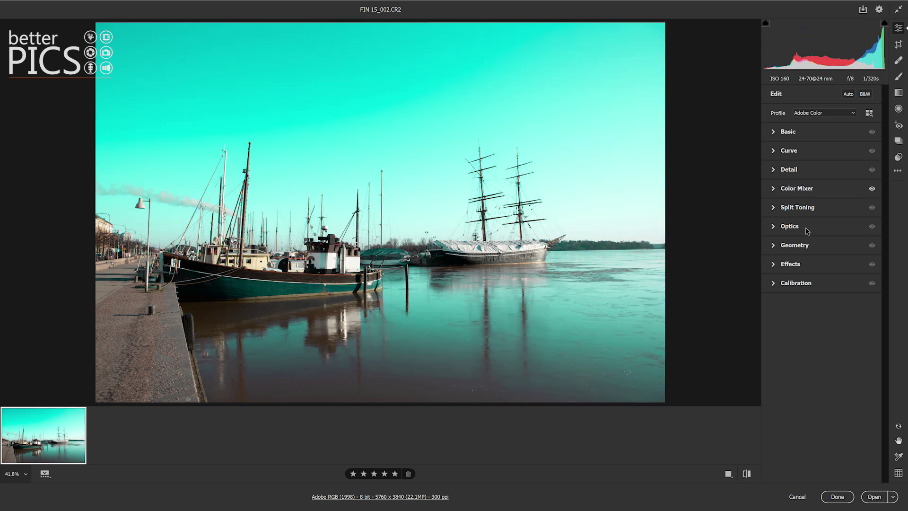
pyautogui.keyDown('alt'); pyautogui.click(796, 191); pyautogui.keyUp('alt')
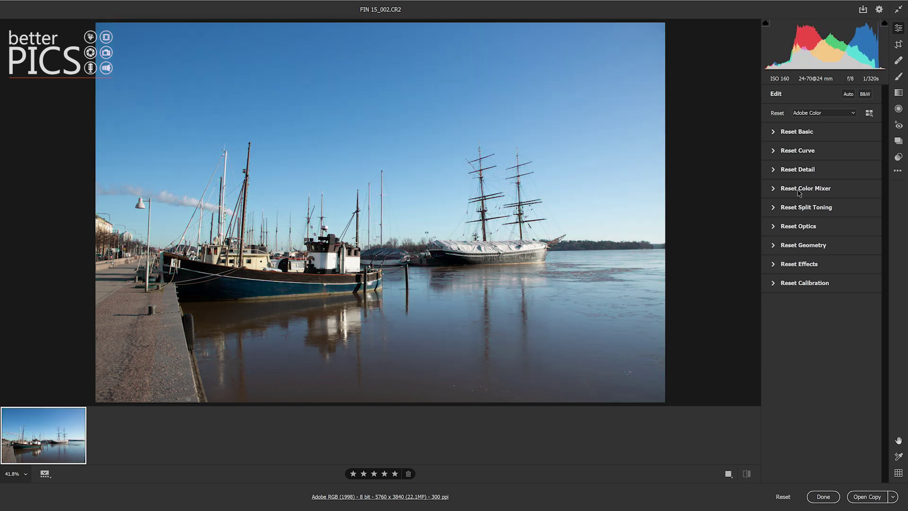
pyautogui.click(777, 189)
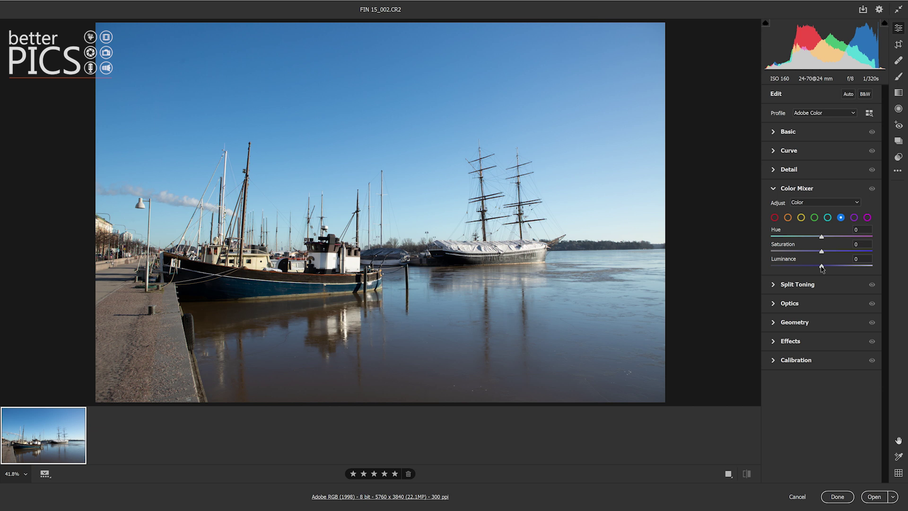
# - Expand the Split Toning and Optics settings in turn to examine their controls, and collapse both again
pyautogui.click(823, 285)
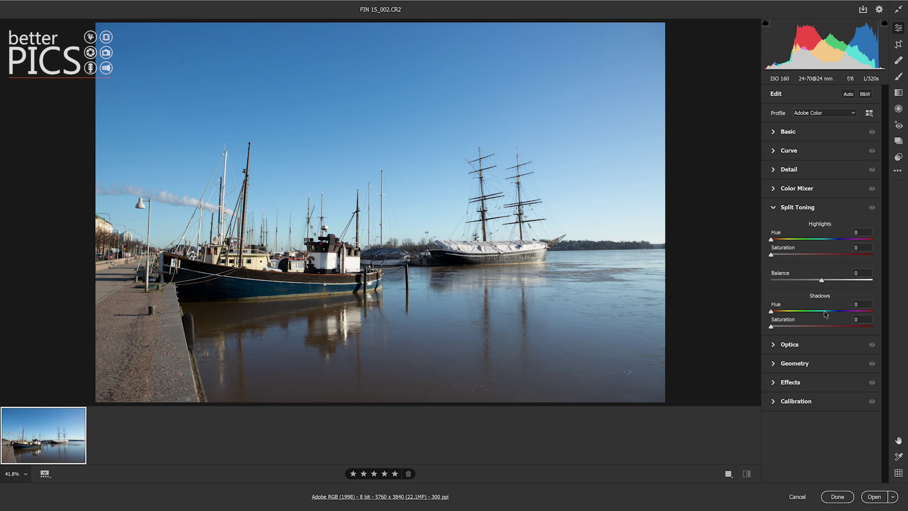
pyautogui.click(772, 209)
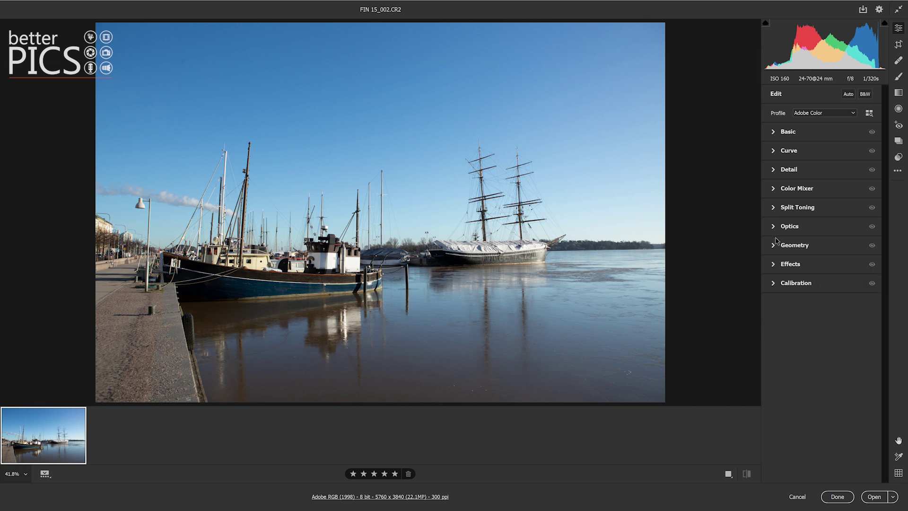
pyautogui.click(774, 227)
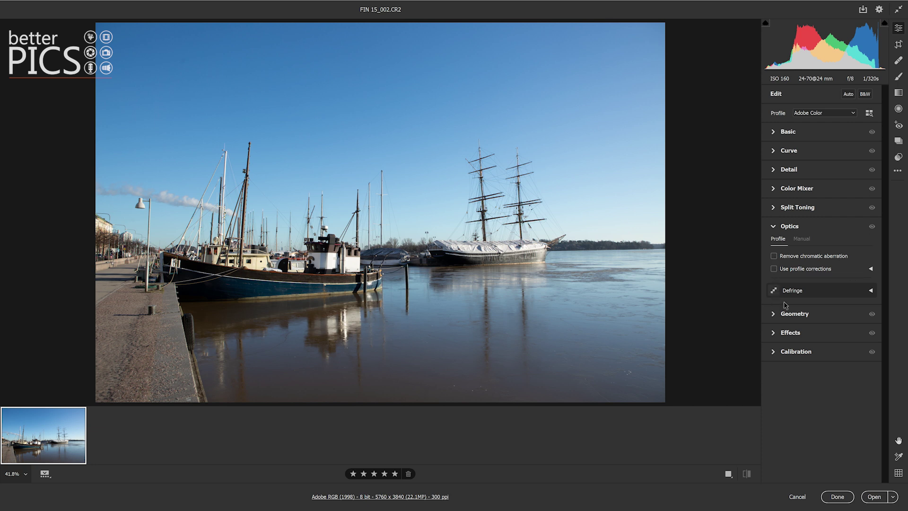
pyautogui.click(774, 226)
# - Expand the Geometry settings and their Manual Transformations to examine the Upright and transform controls, and collapse Geometry again
pyautogui.click(774, 245)
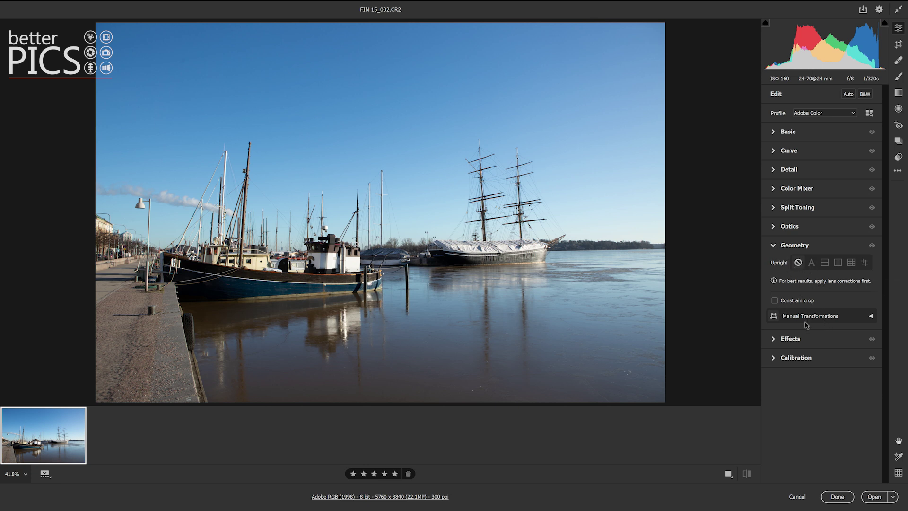
pyautogui.click(870, 317)
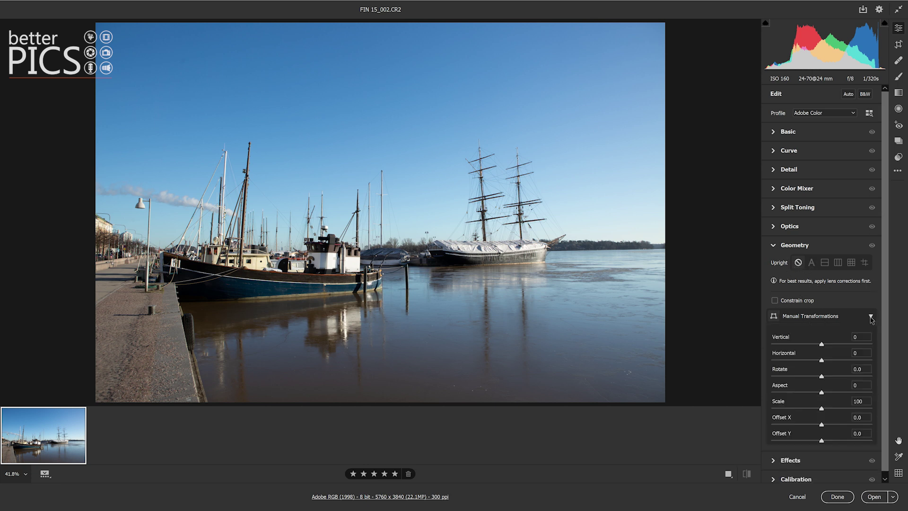
pyautogui.scroll(-1, 841, 273)
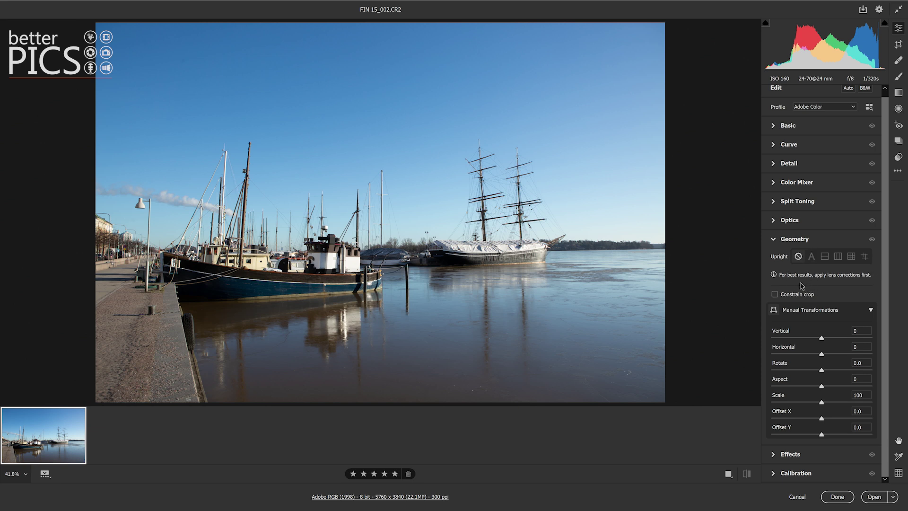
pyautogui.click(773, 241)
# - In the Effects settings, apply Vignetting -23 with Midpoint 34, Roundness -16, Feather 64 and Highlights 83
pyautogui.click(771, 267)
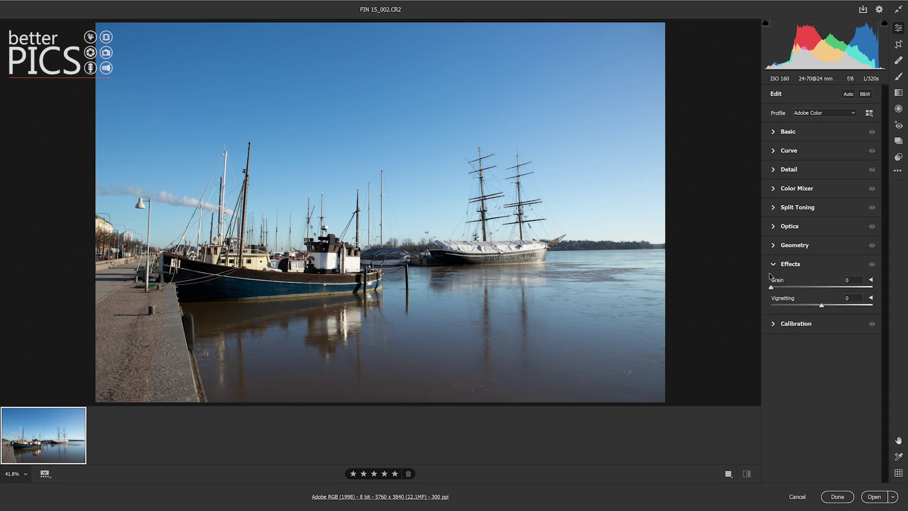
pyautogui.click(810, 305)
pyautogui.click(870, 298)
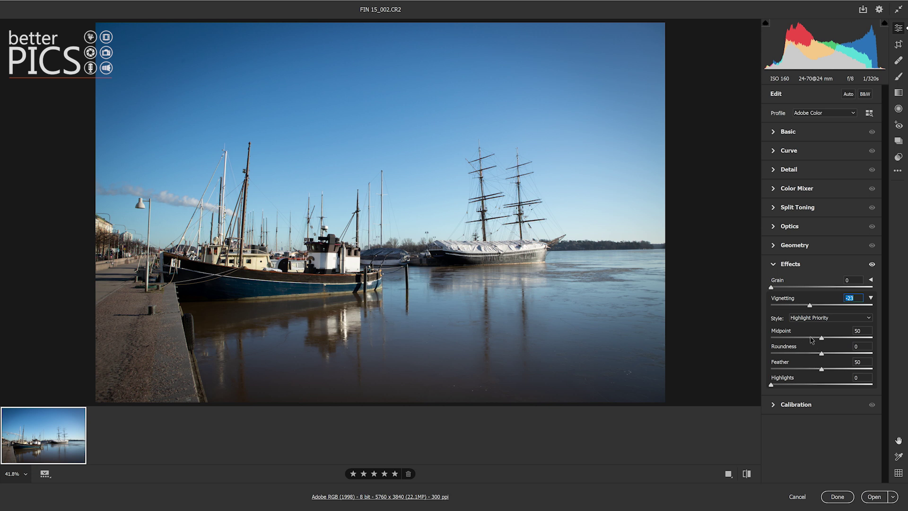
pyautogui.moveTo(822, 337); pyautogui.dragTo(854, 385)
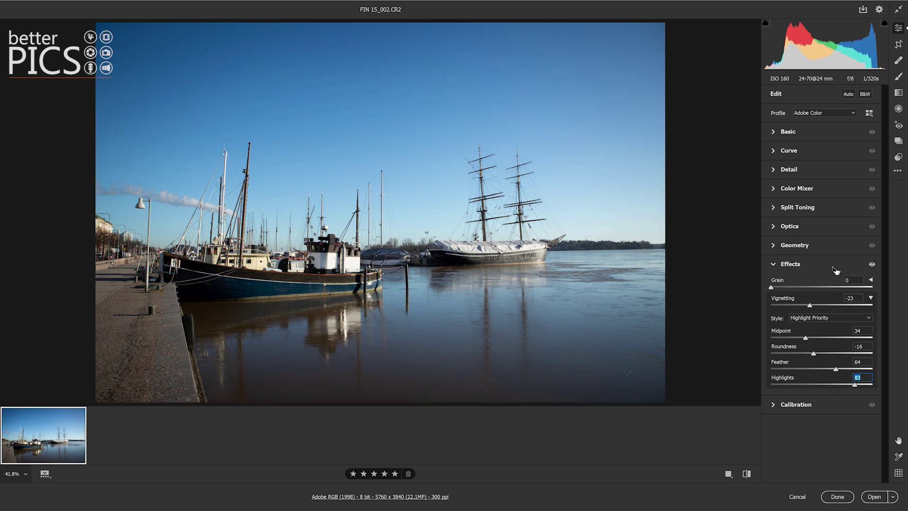
# - Adjust the grain slightly, collapse the Effects settings, and reset all Effects adjustments
pyautogui.click(774, 287)
pyautogui.click(776, 266)
pyautogui.press('alt')
pyautogui.keyDown('alt'); pyautogui.click(815, 266); pyautogui.keyUp('alt')
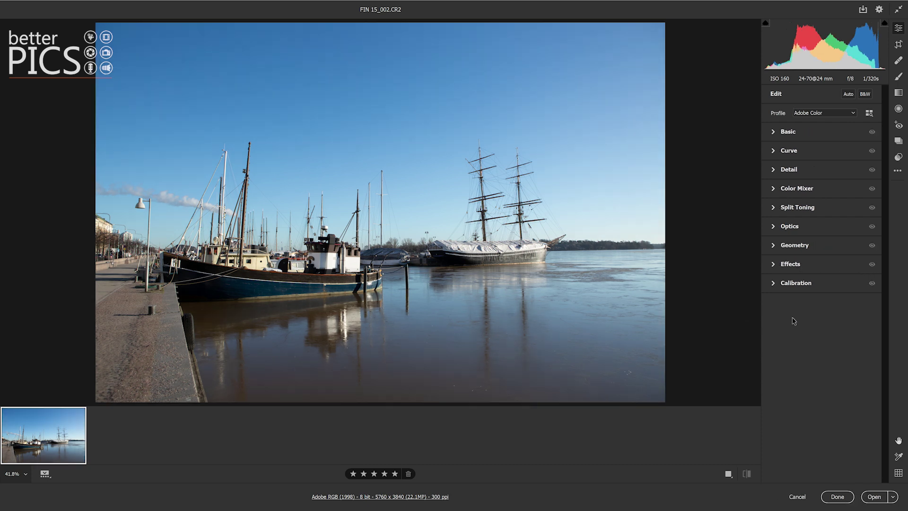
# - Expand the Calibration settings to examine the process version and primary color sliders, and collapse them again
pyautogui.click(772, 283)
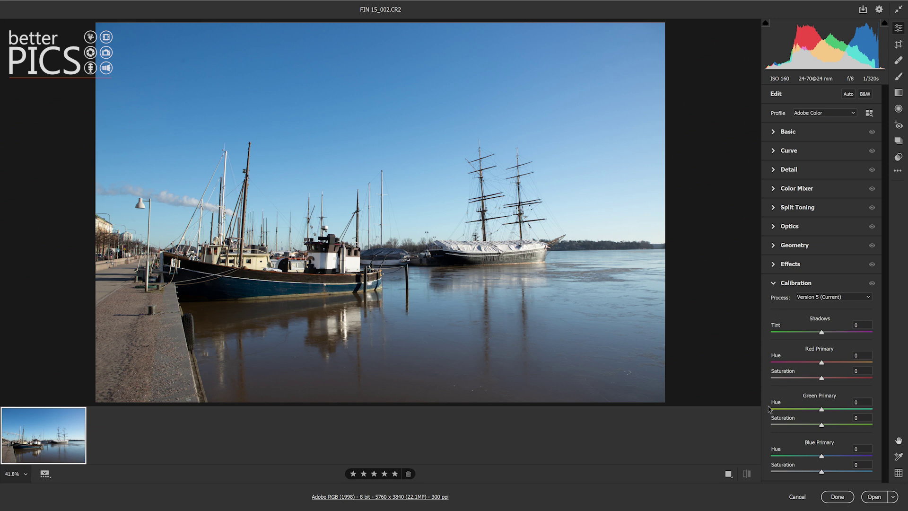
pyautogui.click(778, 284)
# - Crop the photo at the 2 x 3 / 4 x 6 ratio to about 5031 x 3354 pixels, repositioning the image within the frame
pyautogui.press('c')
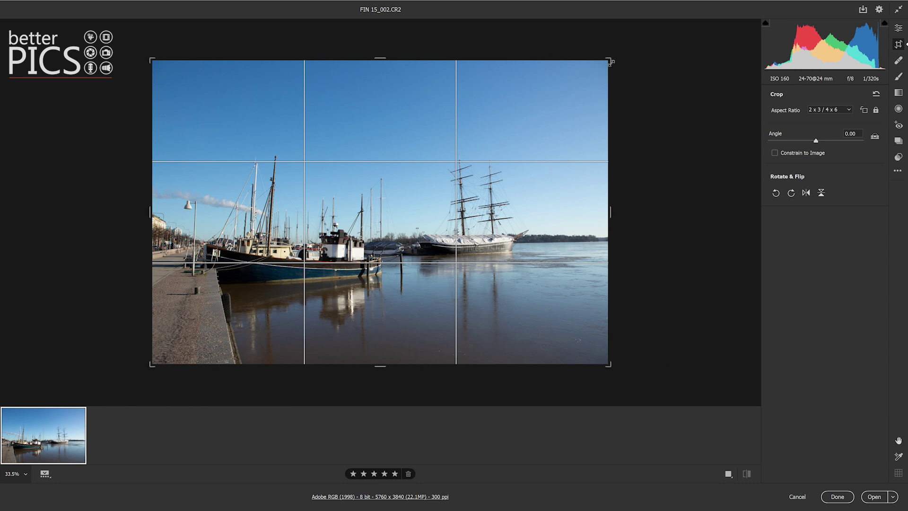
pyautogui.moveTo(609, 60)
pyautogui.mouseDown()
pyautogui.moveTo(593, 69)
pyautogui.moveTo(625, 56)
pyautogui.moveTo(568, 92)
pyautogui.moveTo(622, 53)
pyautogui.mouseUp()
pyautogui.moveTo(152, 60); pyautogui.dragTo(193, 88)
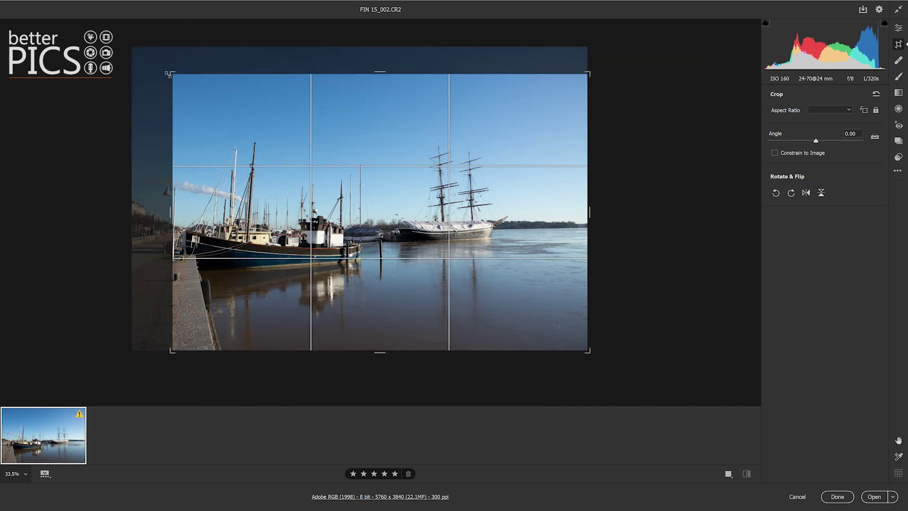
pyautogui.moveTo(264, 127); pyautogui.dragTo(296, 150)
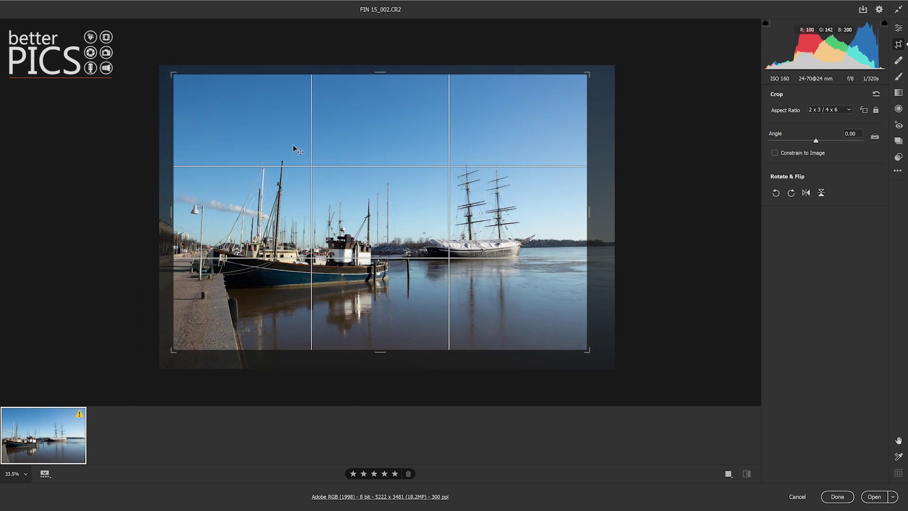
pyautogui.moveTo(424, 136); pyautogui.dragTo(422, 134)
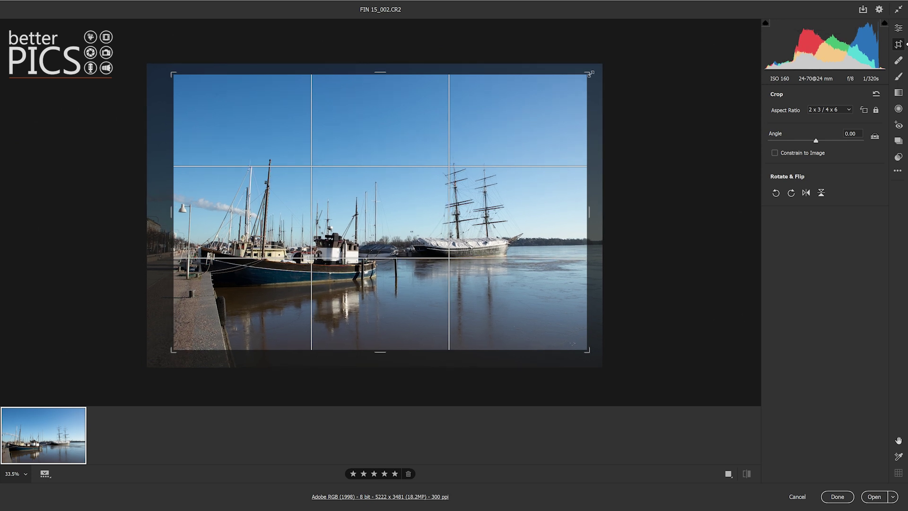
pyautogui.moveTo(590, 73); pyautogui.dragTo(583, 78)
# - Examine the crop options and rotate the crop's aspect ratio to portrait orientation
pyautogui.rightClick(533, 127)
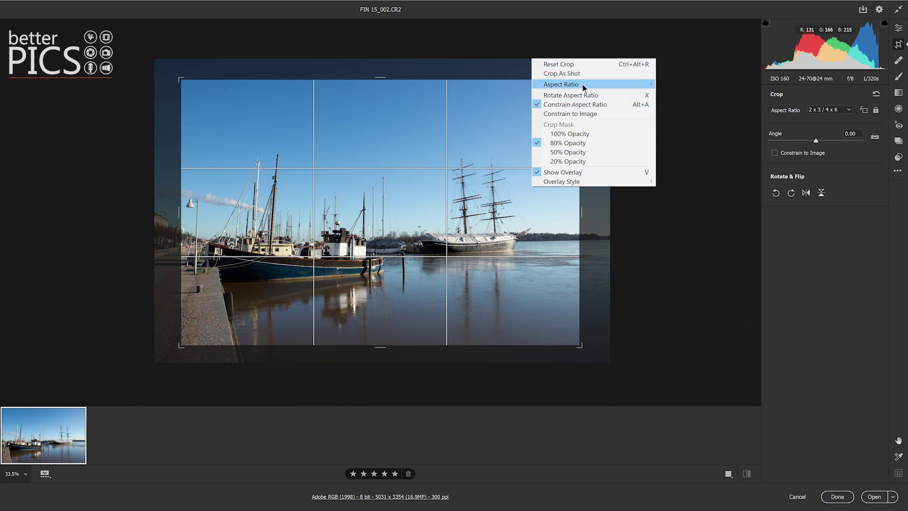
pyautogui.moveTo(589, 82)
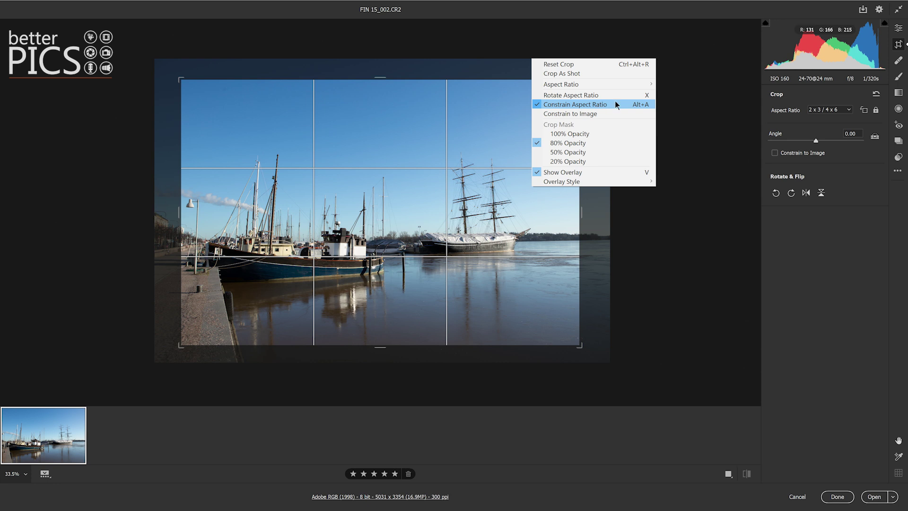
pyautogui.click(614, 96)
# - Reset the portrait crop to the full original frame and bring up the crop options
pyautogui.rightClick(401, 199)
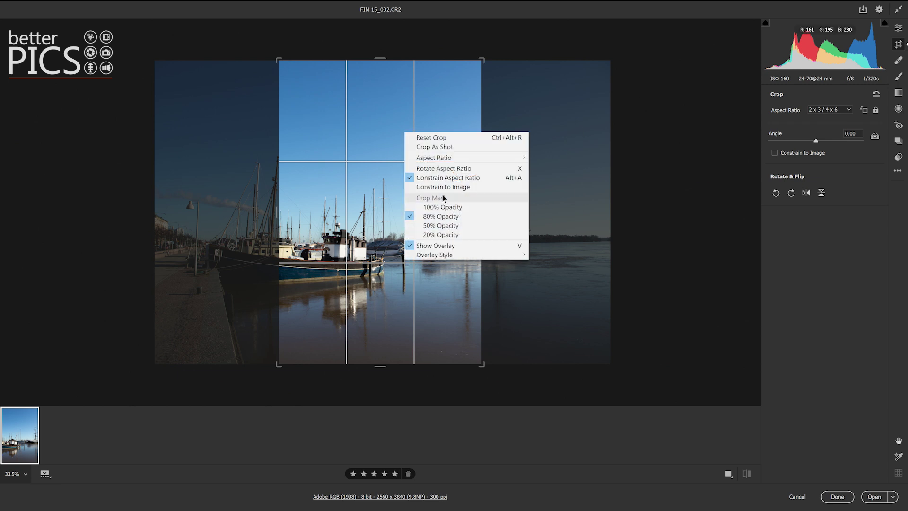
pyautogui.click(471, 137)
pyautogui.rightClick(430, 112)
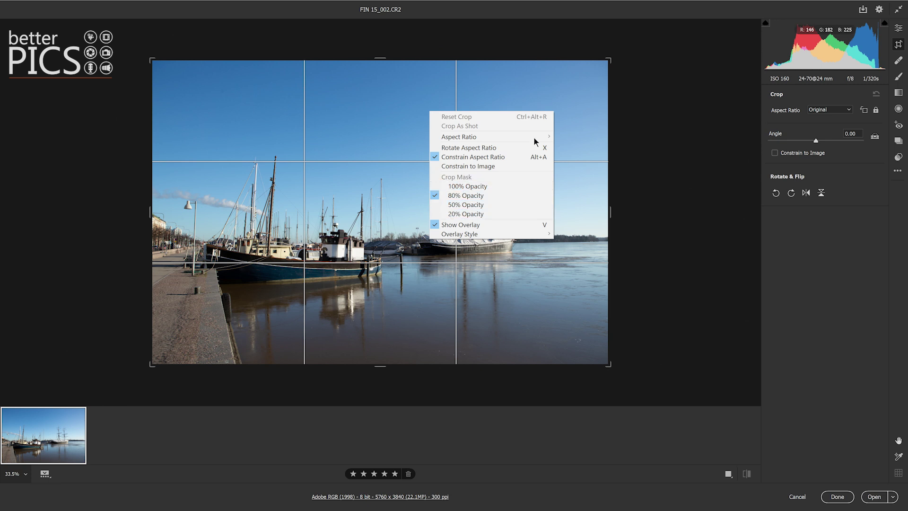
# - Crop the photo from its upper corner to about 4750 x 3167 pixels and set the crop mask to 20% opacity
pyautogui.click(607, 59)
pyautogui.moveTo(607, 60); pyautogui.dragTo(530, 113)
pyautogui.rightClick(531, 116)
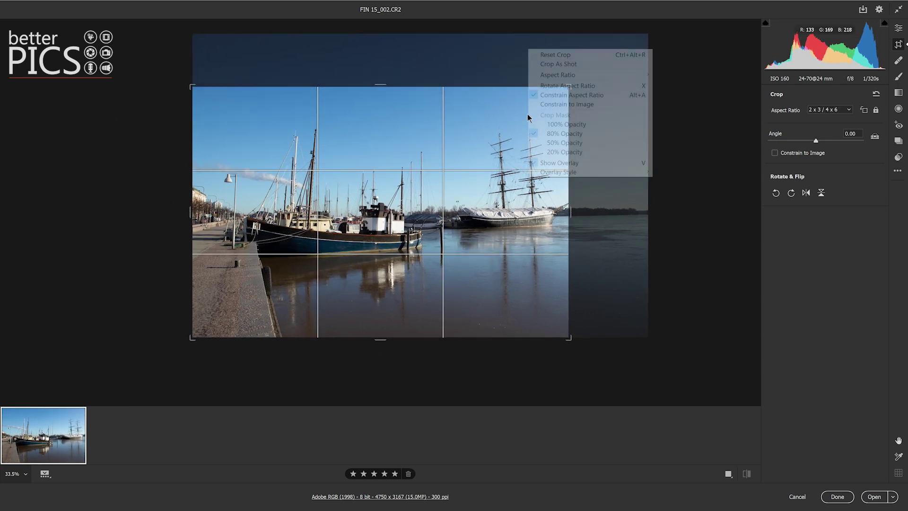
pyautogui.click(563, 153)
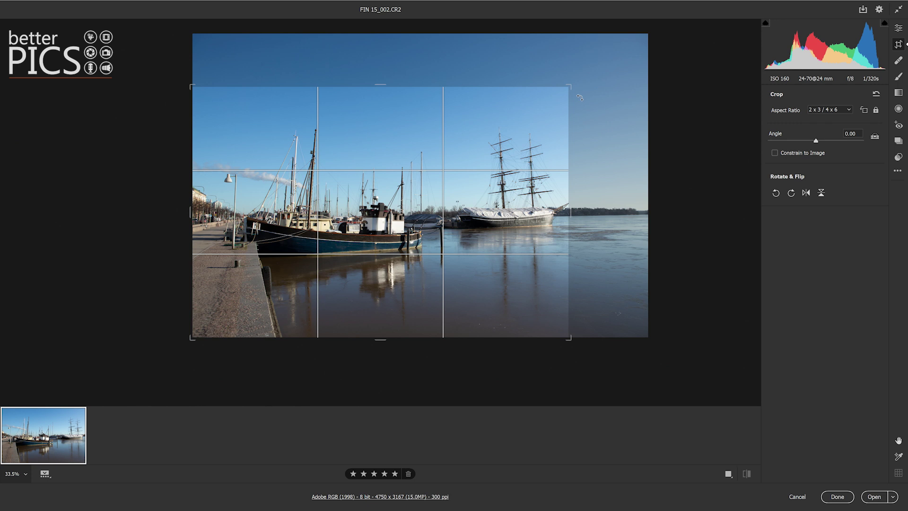
# - Enlarge the crop to about 4974 x 3316 pixels and set the crop mask to 80% opacity
pyautogui.moveTo(568, 89); pyautogui.dragTo(585, 76)
pyautogui.rightClick(531, 114)
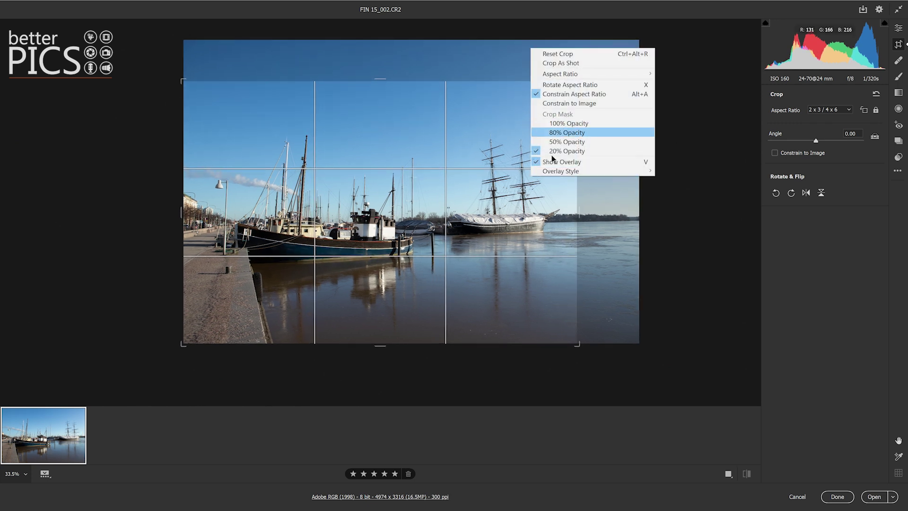
pyautogui.click(562, 142)
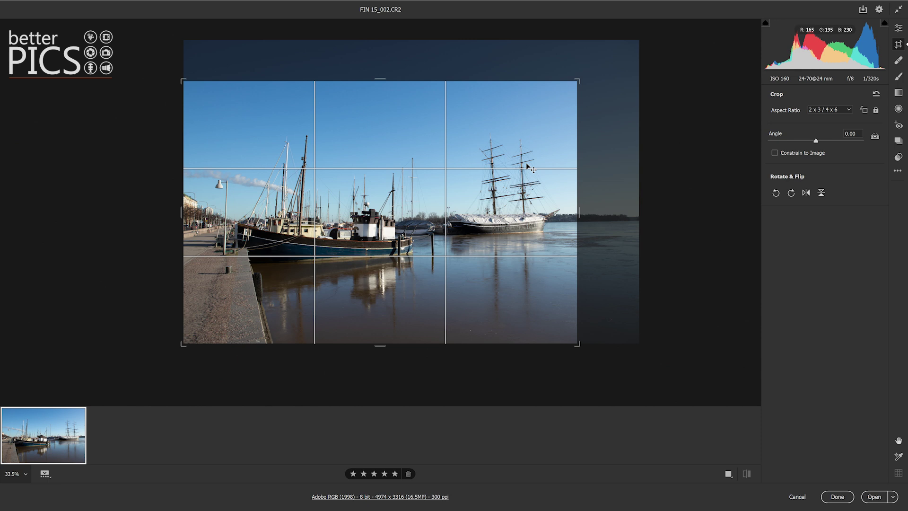
pyautogui.rightClick(544, 117)
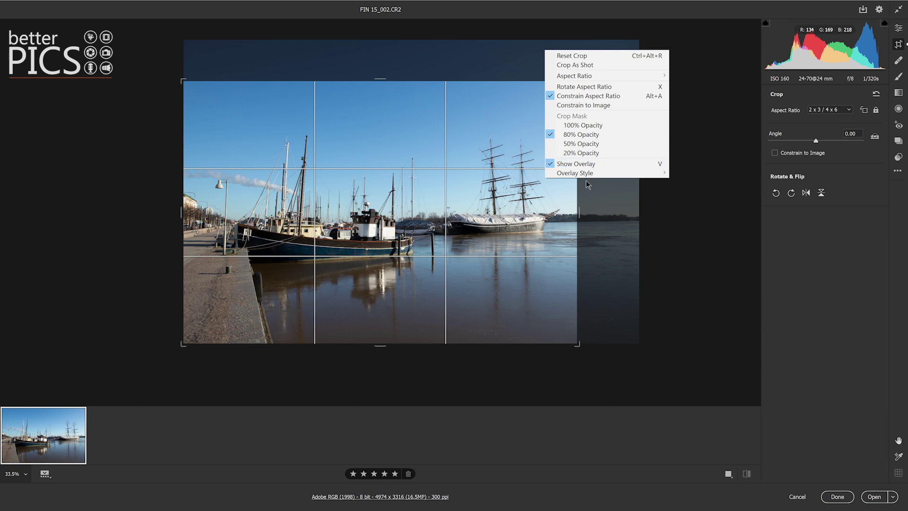
# - Rotate the image within the crop to an angle of -2.76 and enable Constrain to Image
pyautogui.moveTo(676, 93); pyautogui.dragTo(738, 88)
pyautogui.moveTo(816, 140); pyautogui.dragTo(789, 134)
pyautogui.click(811, 152)
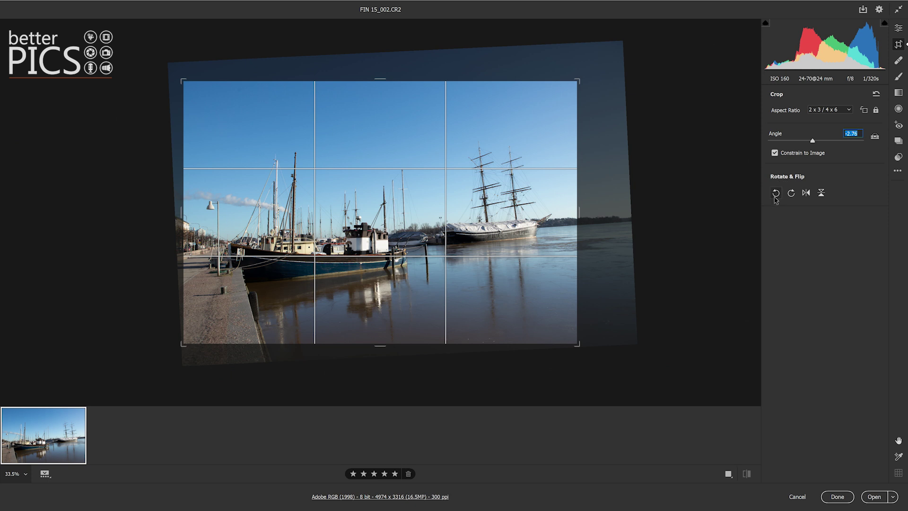
# - Rotate the photo counterclockwise in 90-degree turns through a full circle, and reset the crop
pyautogui.click(775, 193)
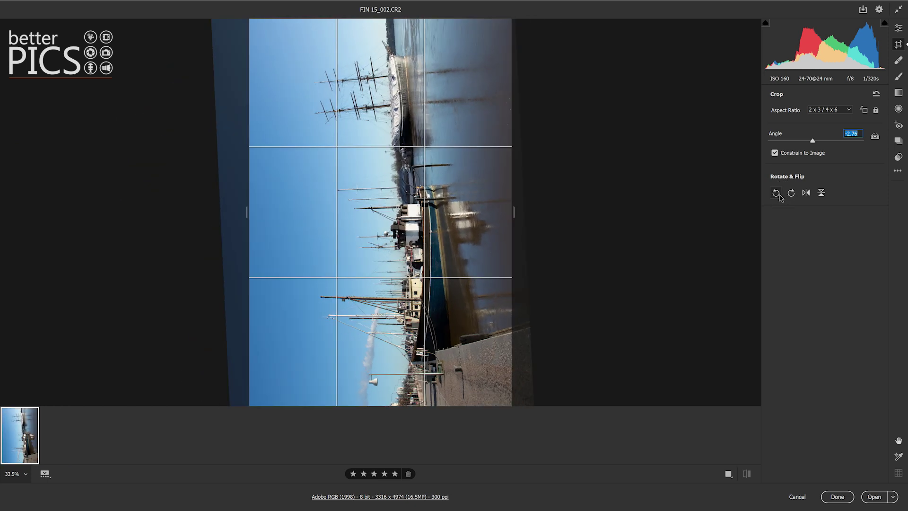
pyautogui.click(776, 193)
pyautogui.click(776, 193)
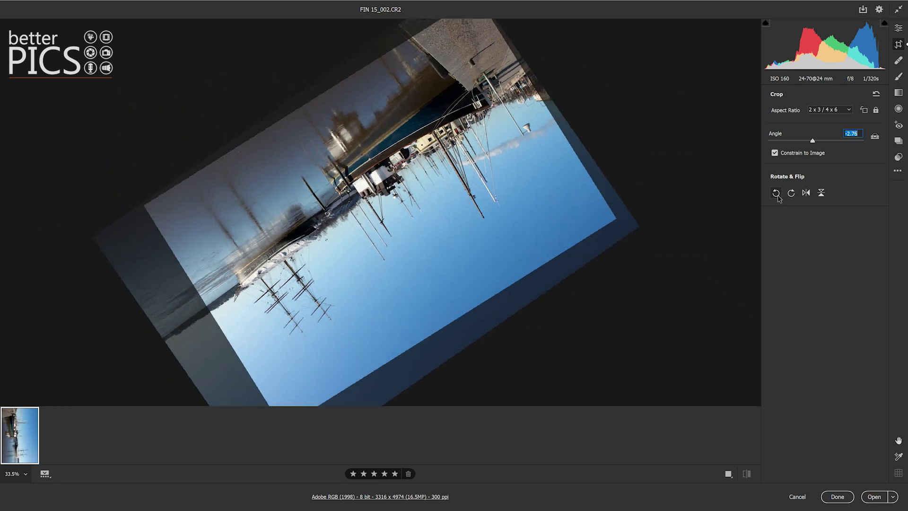
pyautogui.click(776, 193)
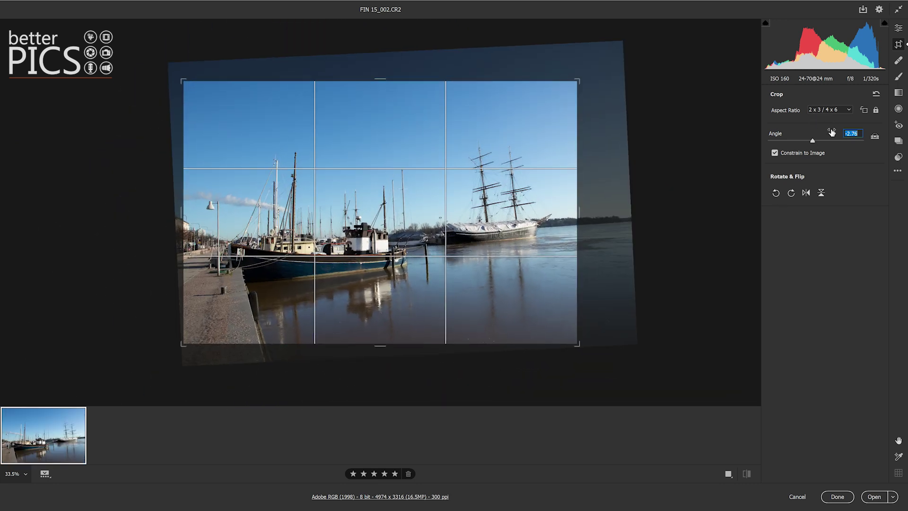
pyautogui.rightClick(574, 142)
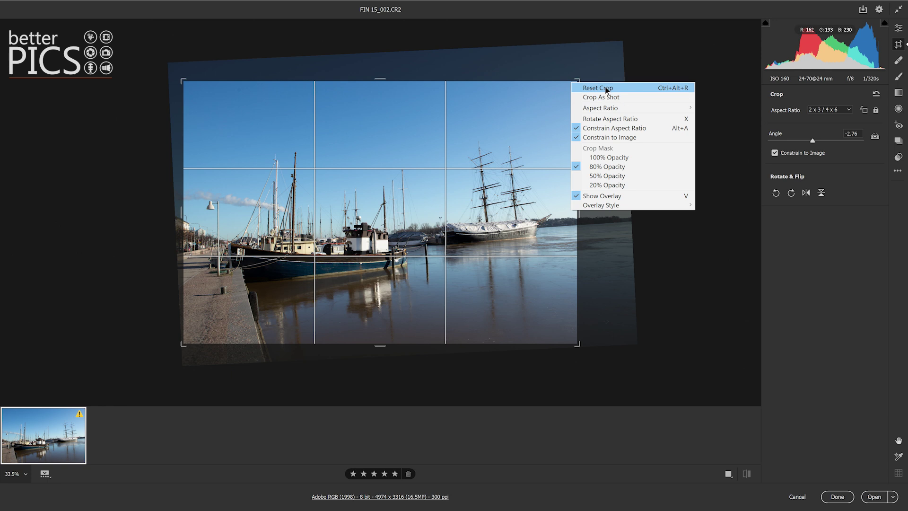
pyautogui.click(607, 89)
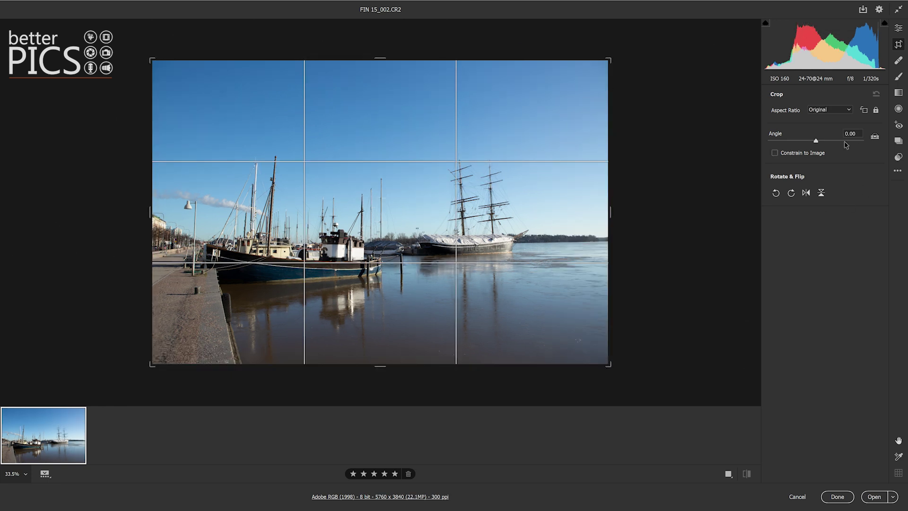
# - Straighten the photo along a slightly sloping reference line drawn from the sky above the quay to the tall ship, and reset the crop
pyautogui.click(873, 136)
pyautogui.moveTo(178, 146); pyautogui.dragTo(520, 163)
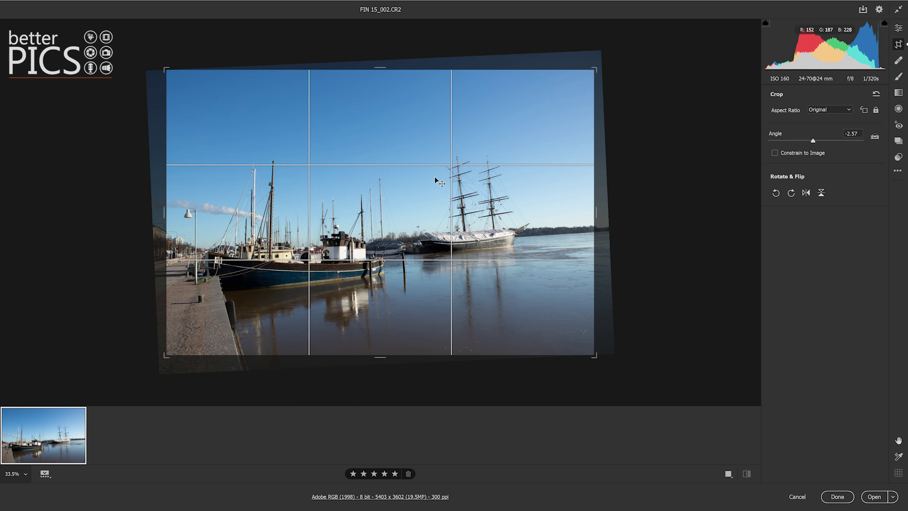
pyautogui.rightClick(415, 140)
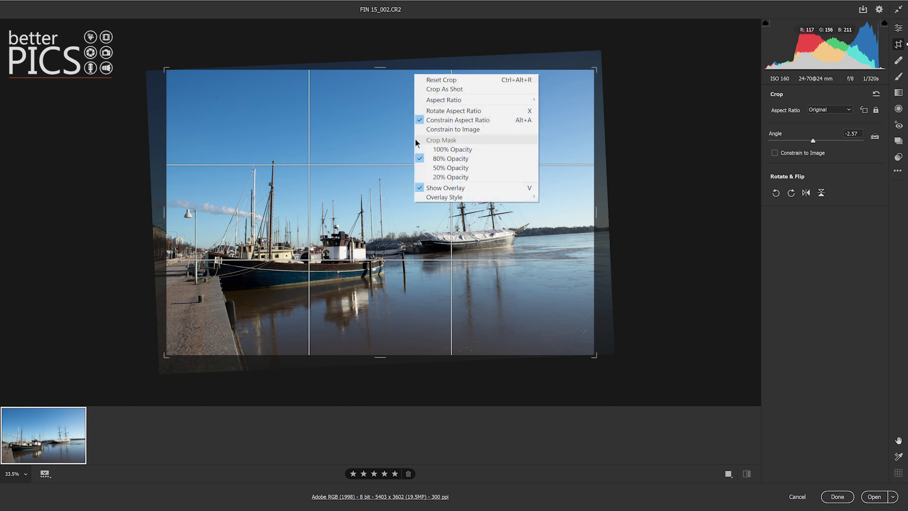
pyautogui.click(470, 81)
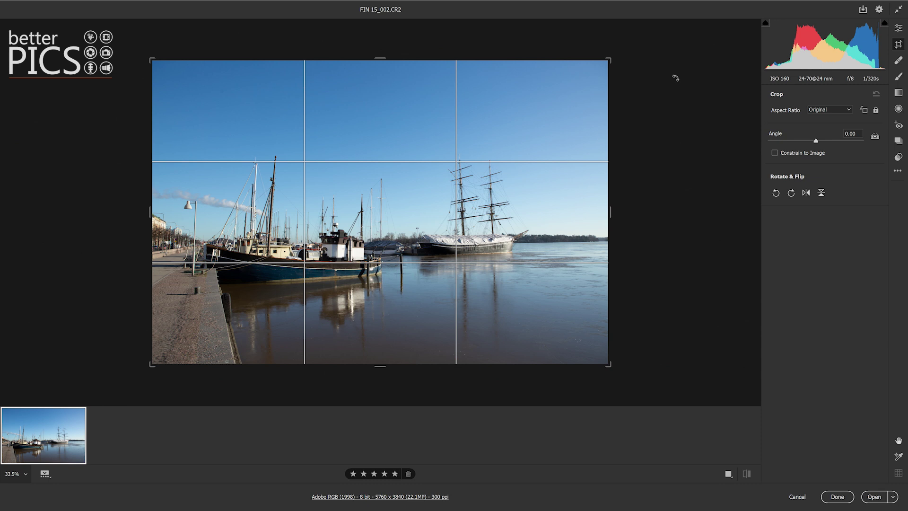
# - Place a healing spot in the sky with the Heal tool, and set its size to 46 and feather to 47
pyautogui.click(899, 60)
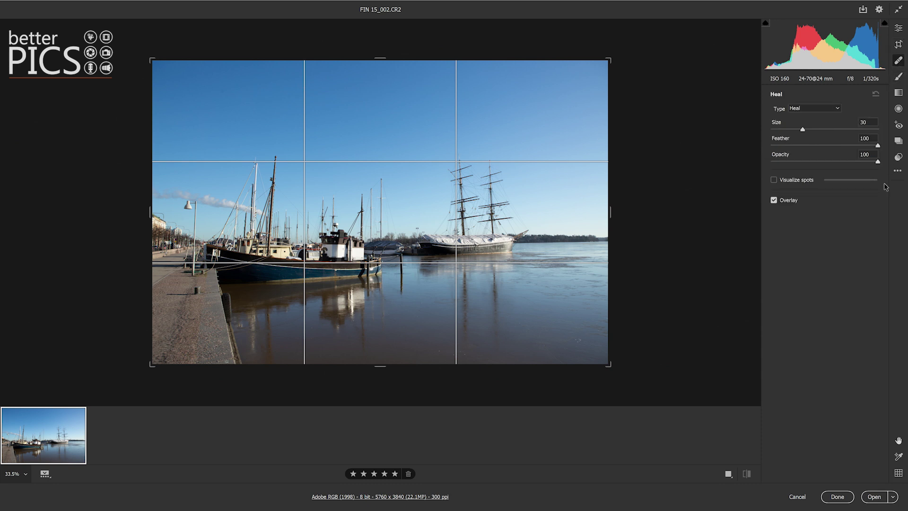
pyautogui.click(409, 105)
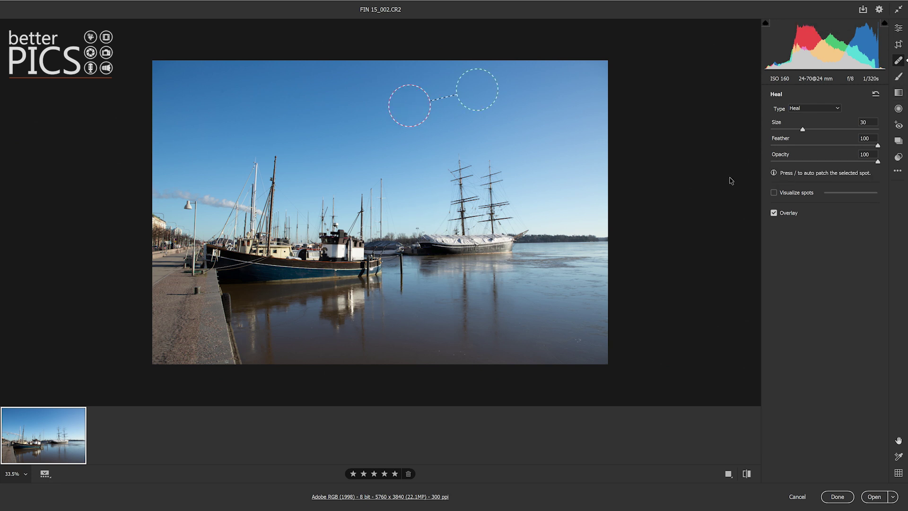
pyautogui.click(796, 145)
pyautogui.click(788, 129)
pyautogui.click(878, 161)
pyautogui.click(821, 145)
pyautogui.click(820, 129)
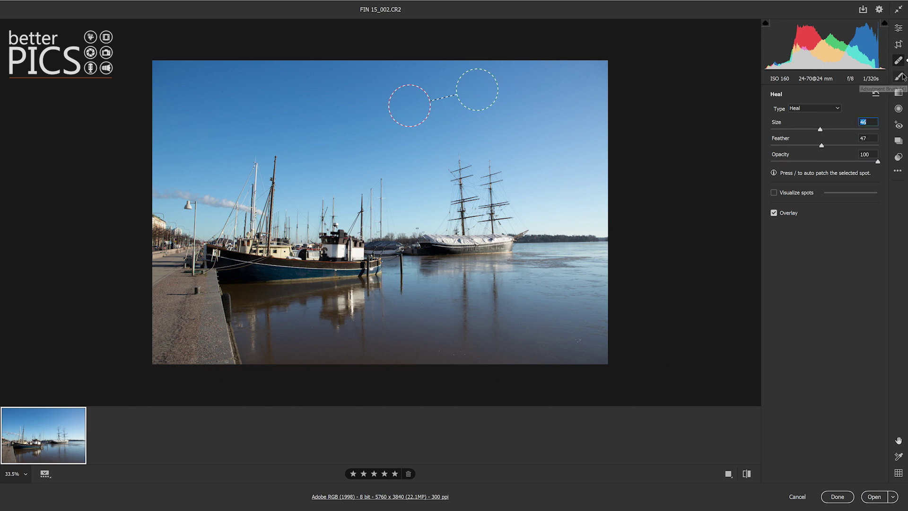
pyautogui.click(845, 88)
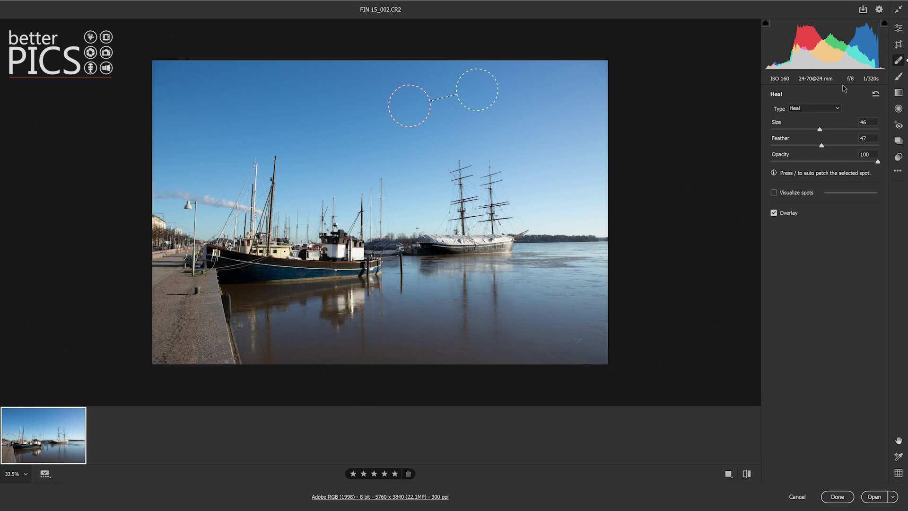
# - Paint an Adjustment Brush stroke across the harbour water with the hue shifted to -73.9
pyautogui.click(898, 76)
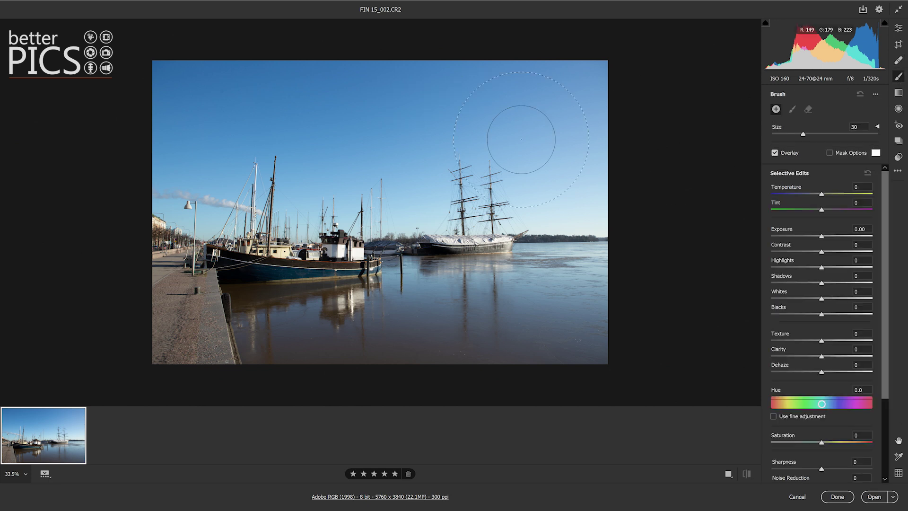
pyautogui.scroll(-2, 813, 294)
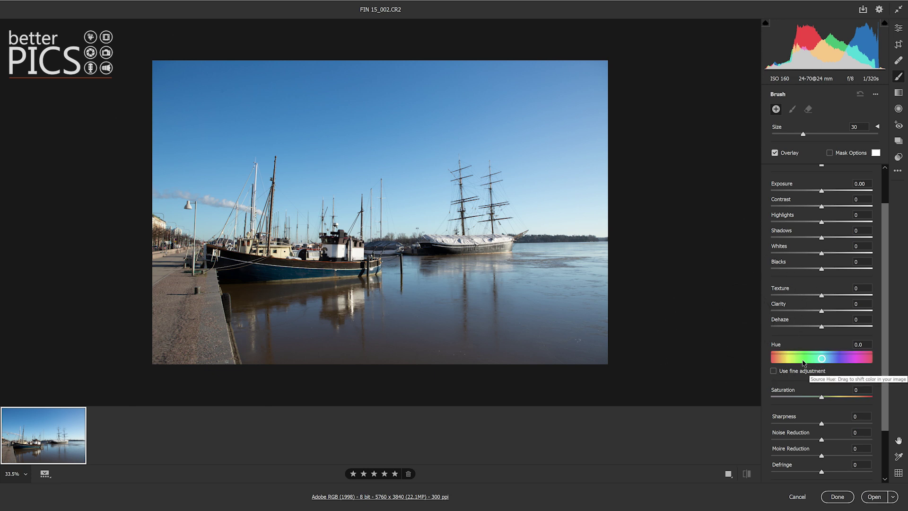
pyautogui.moveTo(821, 359); pyautogui.dragTo(801, 359)
pyautogui.moveTo(444, 273)
pyautogui.mouseDown()
pyautogui.moveTo(426, 234)
pyautogui.moveTo(340, 222)
pyautogui.moveTo(208, 256)
pyautogui.moveTo(357, 302)
pyautogui.moveTo(608, 284)
pyautogui.moveTo(314, 364)
pyautogui.mouseUp()
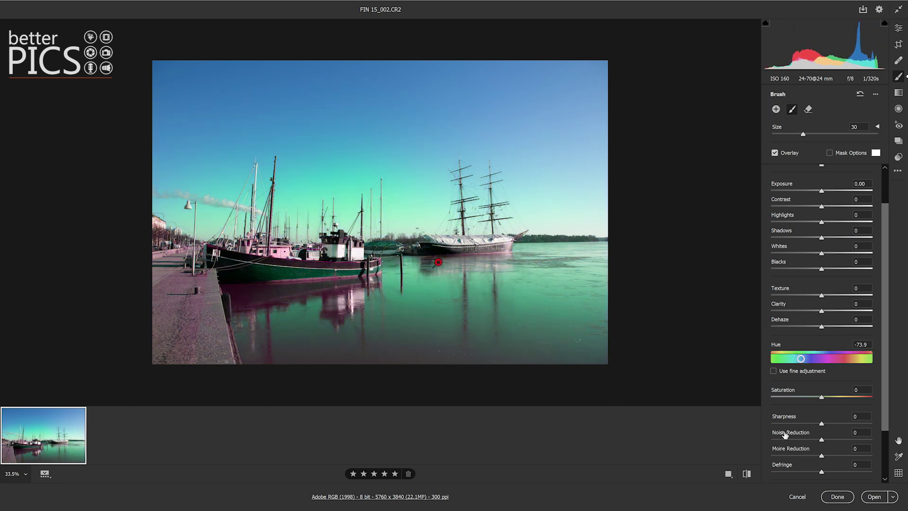
# - Try the brush hue at -57.1 with fine adjustment enabled, and at -90.7 with it disabled
pyautogui.moveTo(837, 357)
pyautogui.mouseDown()
pyautogui.moveTo(778, 362)
pyautogui.moveTo(832, 359)
pyautogui.moveTo(795, 376)
pyautogui.moveTo(777, 373)
pyautogui.moveTo(788, 362)
pyautogui.moveTo(730, 355)
pyautogui.moveTo(798, 359)
pyautogui.moveTo(767, 362)
pyautogui.moveTo(800, 369)
pyautogui.moveTo(863, 362)
pyautogui.mouseUp()
pyautogui.click(773, 371)
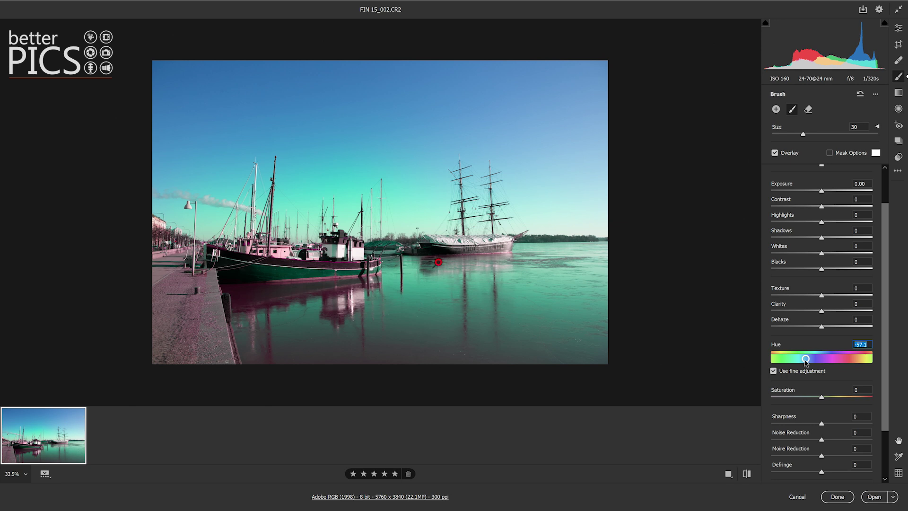
pyautogui.click(774, 371)
pyautogui.moveTo(813, 360)
pyautogui.mouseDown()
pyautogui.moveTo(844, 361)
pyautogui.moveTo(797, 361)
pyautogui.mouseUp()
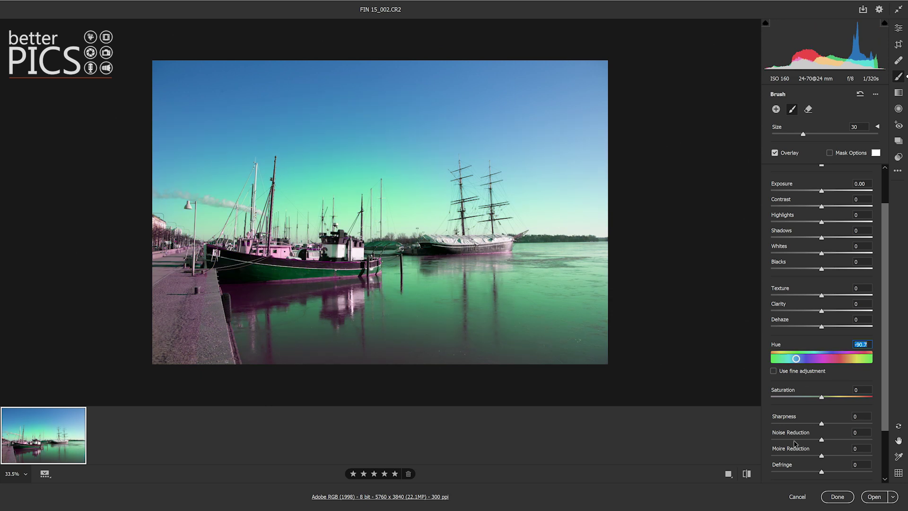
# - Reset the brush hue to 0 and delete the brush adjustment from the water
pyautogui.doubleClick(811, 361)
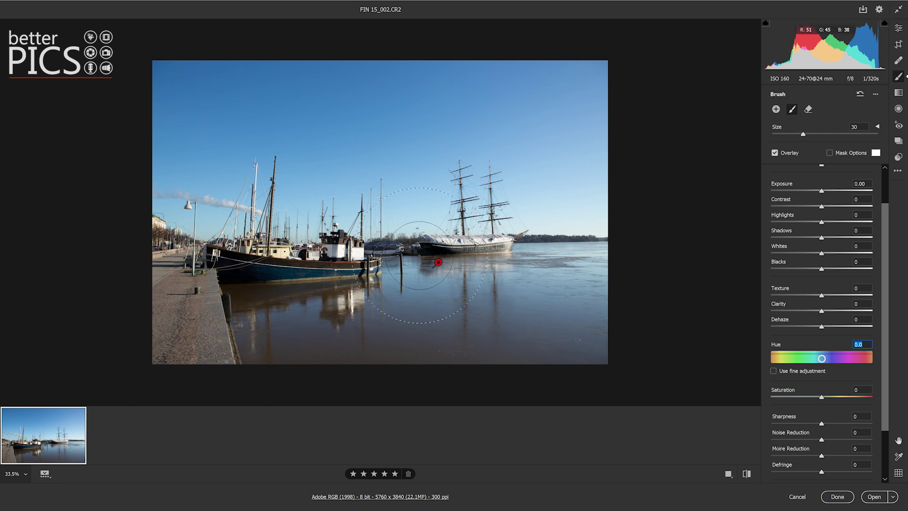
pyautogui.click(439, 263)
pyautogui.press('Delete')
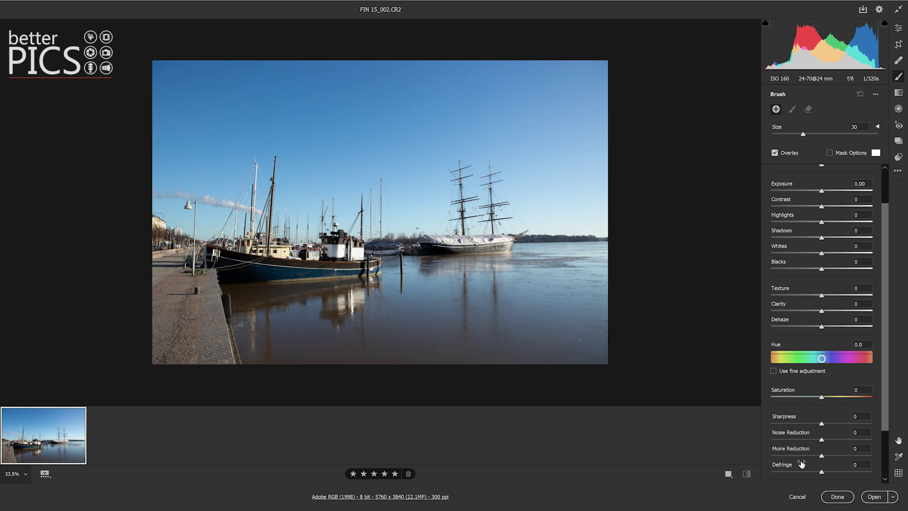
# - Examine the remaining Adjustment Brush settings and the Radial Filter options, and return to the Edit settings
pyautogui.scroll(-3, 813, 435)
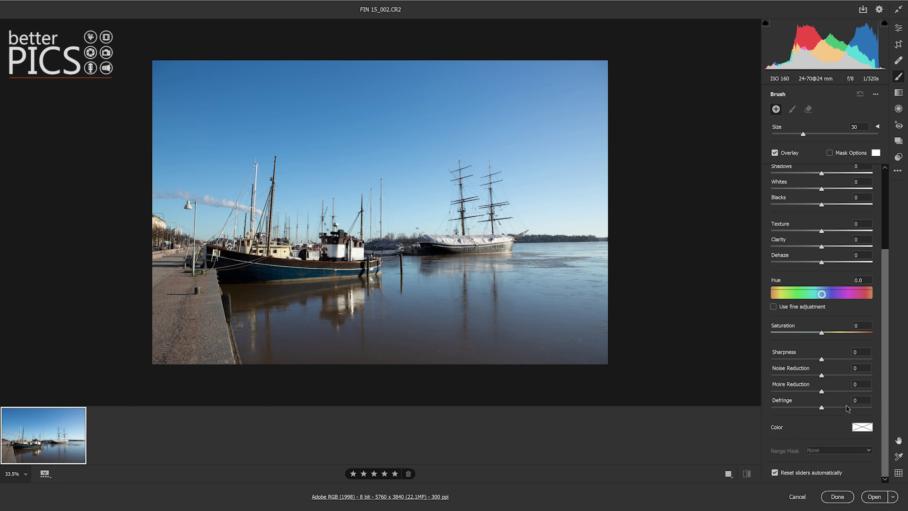
pyautogui.click(899, 108)
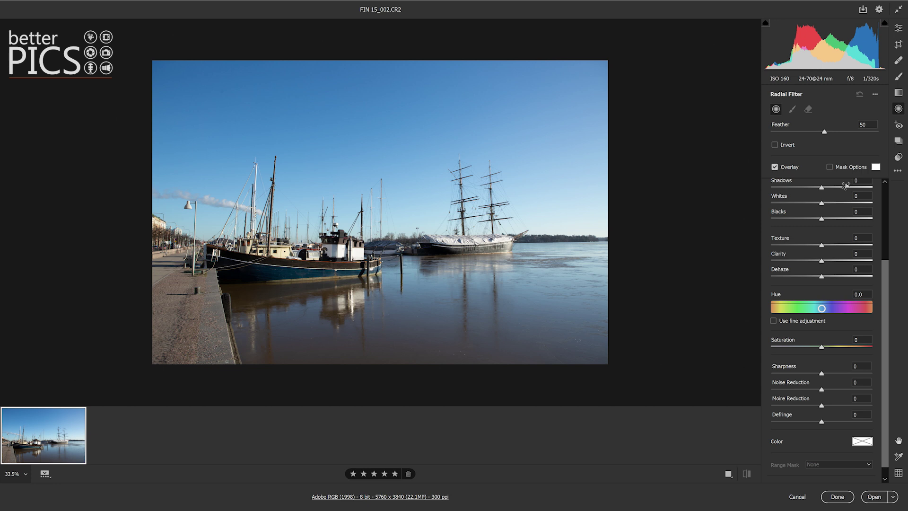
pyautogui.click(898, 27)
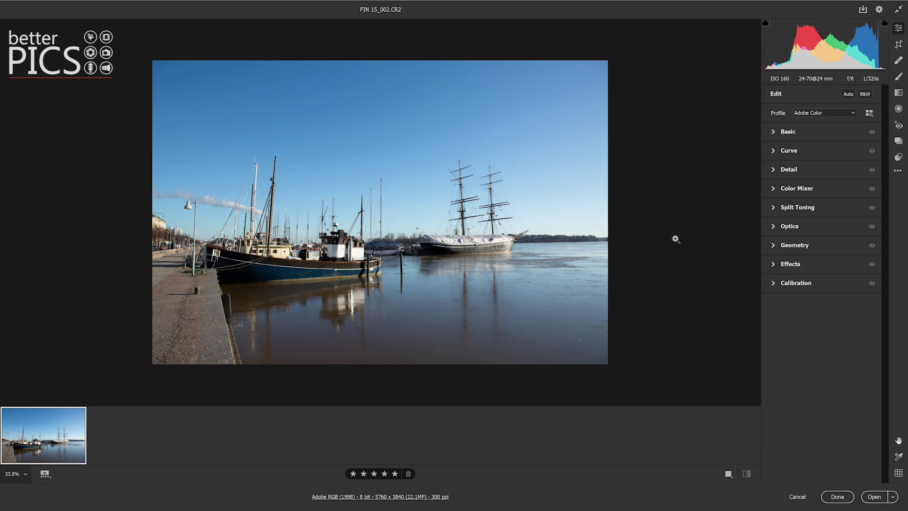